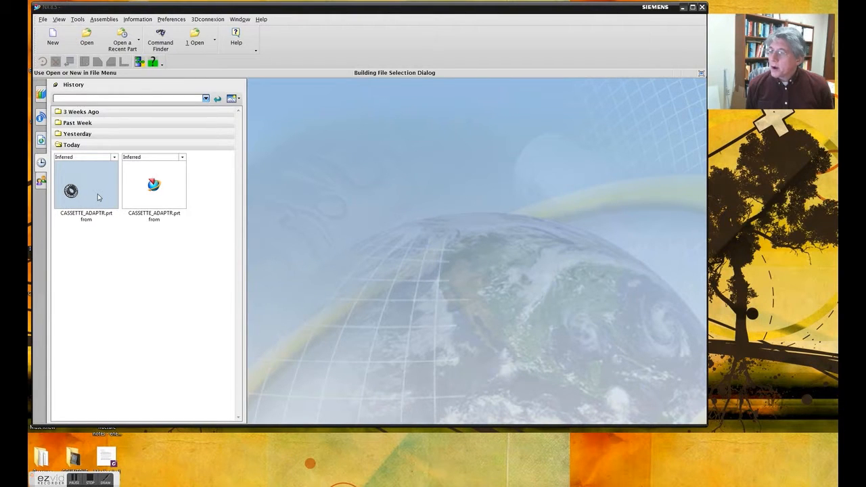
double_click(97, 195)
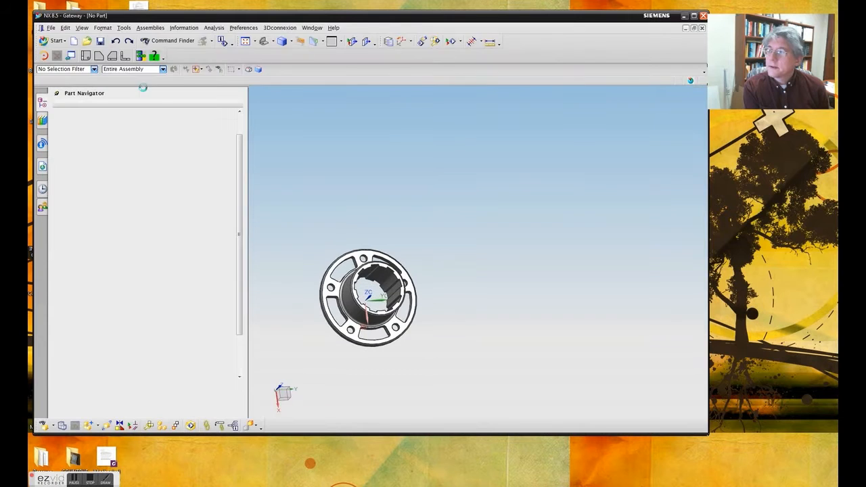
click(58, 41)
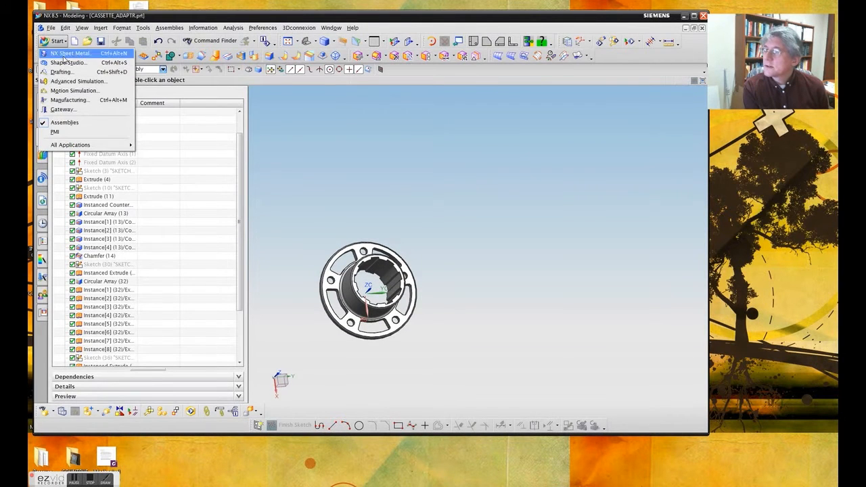
click(51, 28)
click(51, 27)
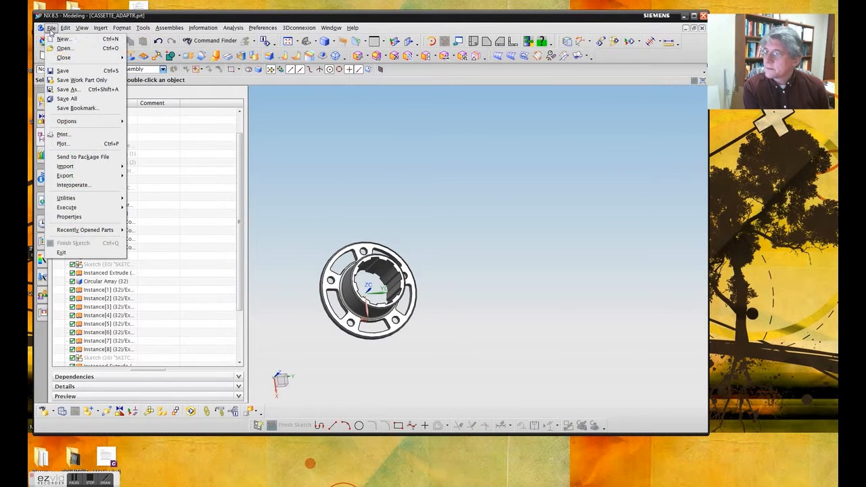
mouse_move(69, 59)
click(139, 68)
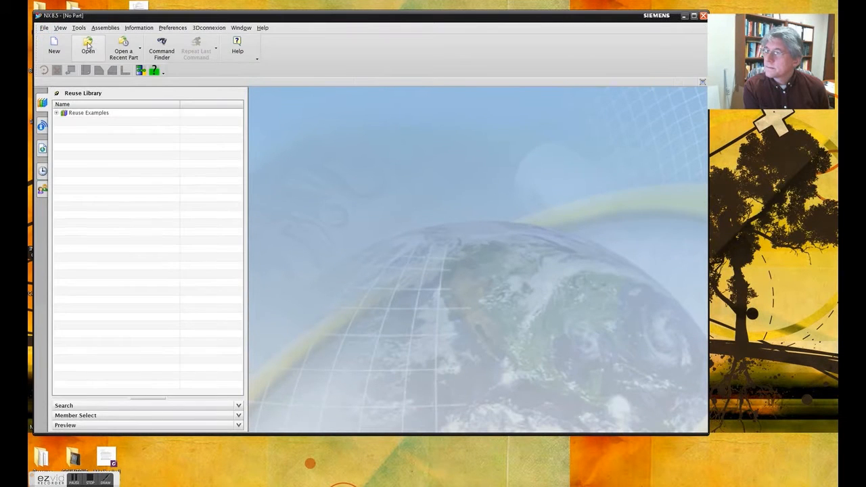
- Open the part file CASSETTE_ADAPTR.prt from the Cassette_Adptr folder on the Desktop
click(88, 47)
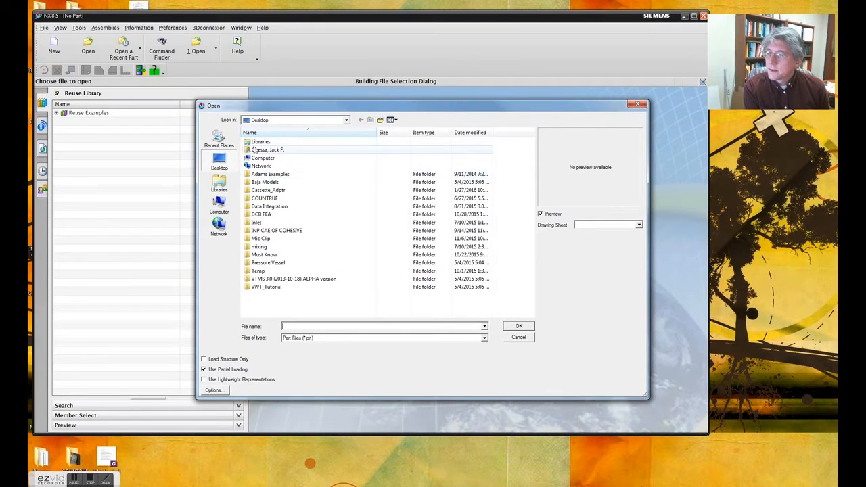
click(218, 165)
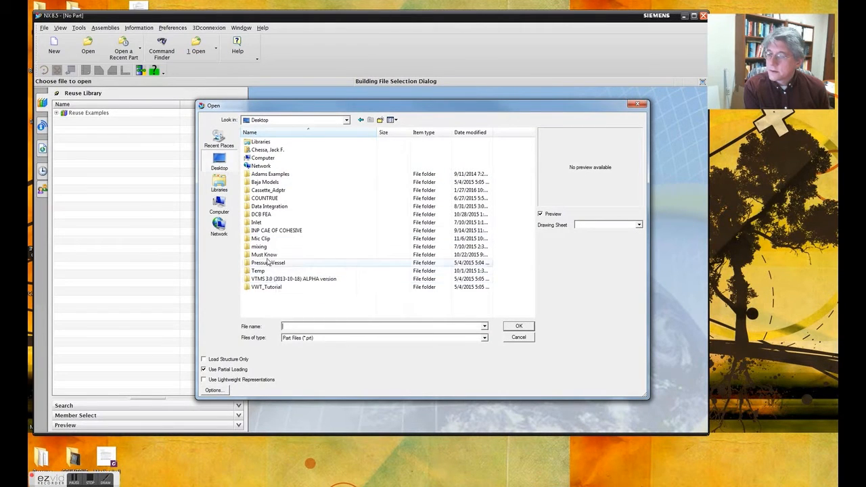
double_click(268, 190)
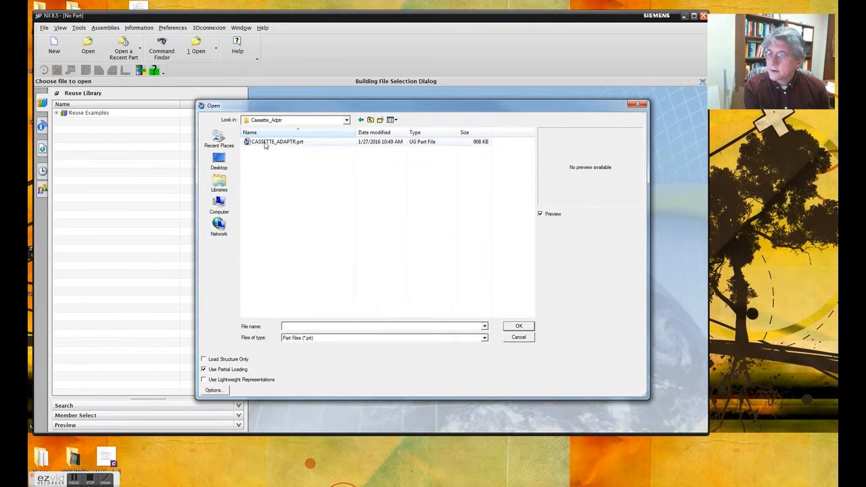
click(270, 142)
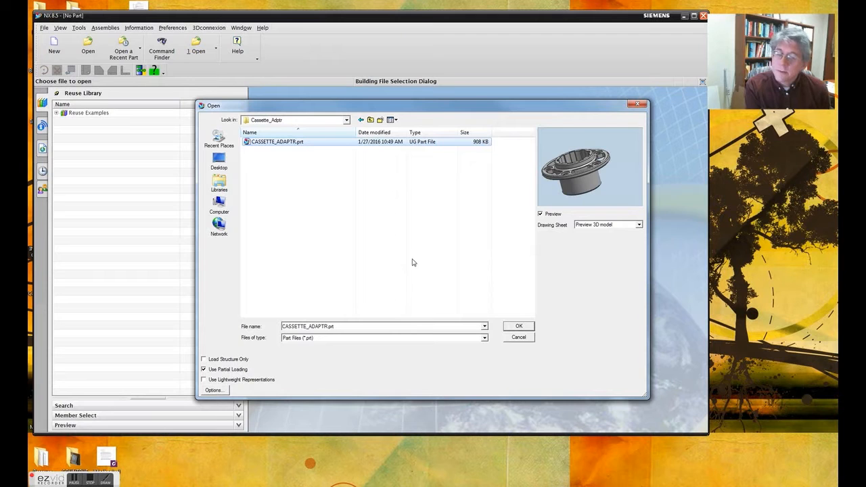
click(524, 329)
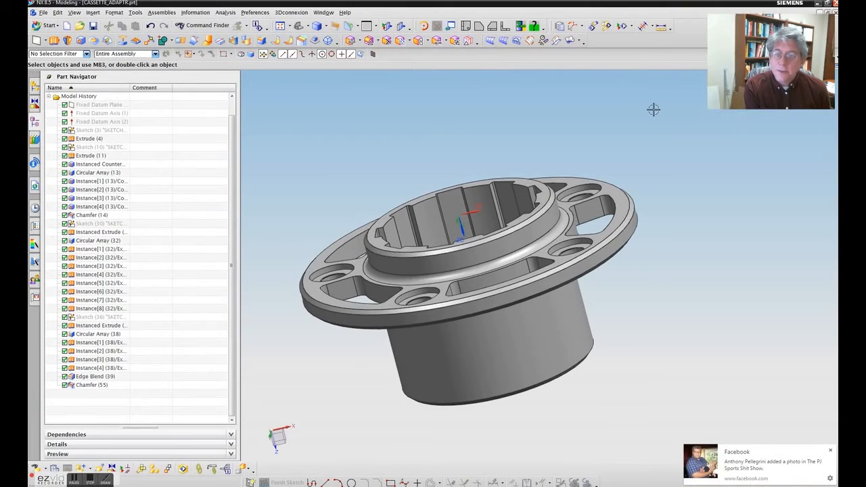
- Examine the adapter's flange, counterbore holes, internal splines and chamfered edges from several angles
middle_drag(518, 260, 550, 276)
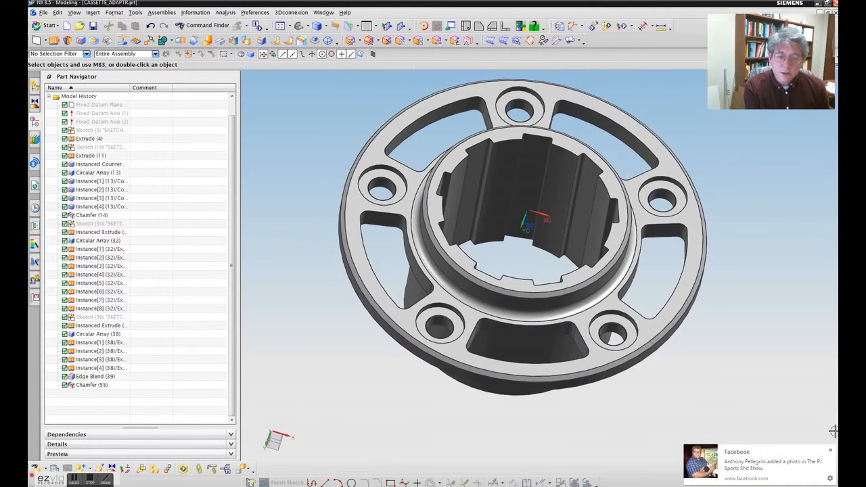
click(831, 452)
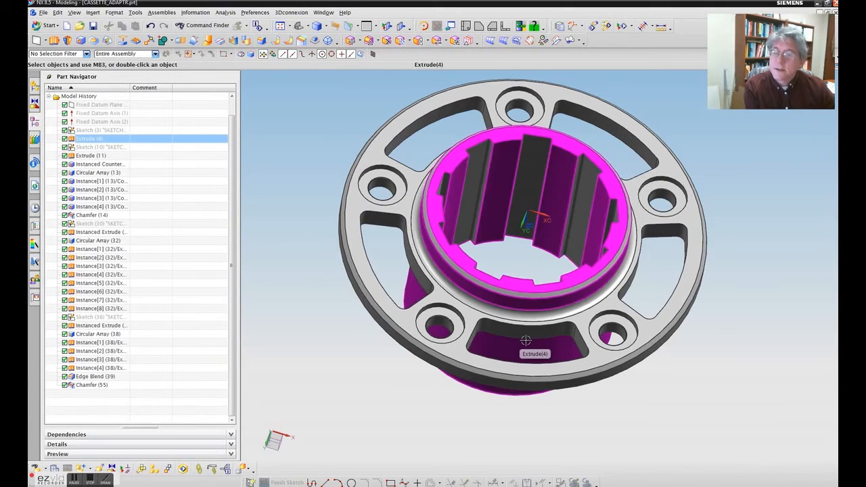
middle_drag(525, 347, 526, 340)
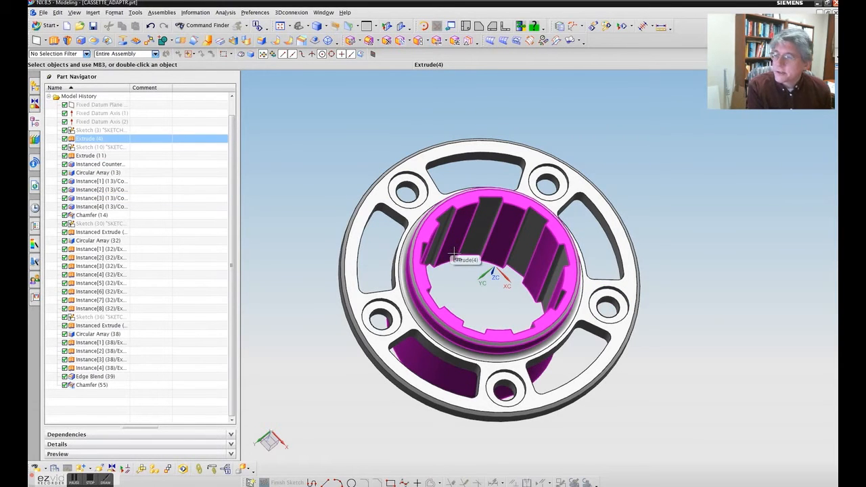
middle_drag(454, 254, 451, 215)
scroll(449, 218, up, 5)
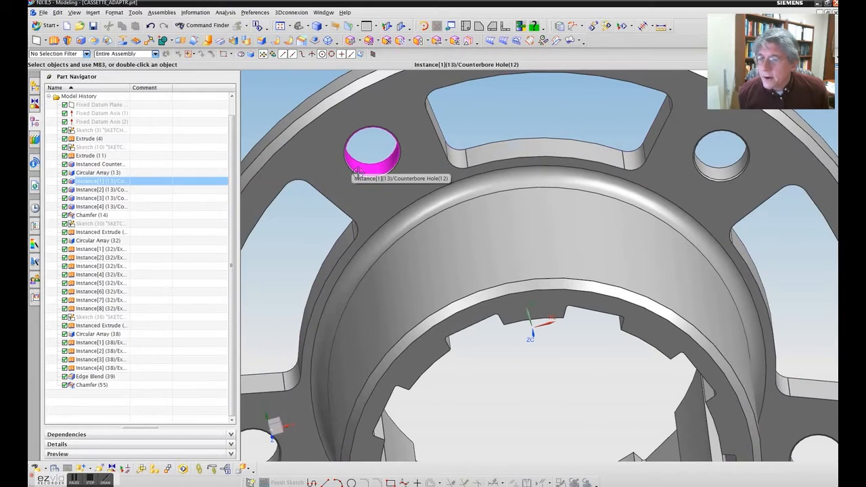
scroll(458, 366, down, 5)
middle_drag(458, 365, 444, 309)
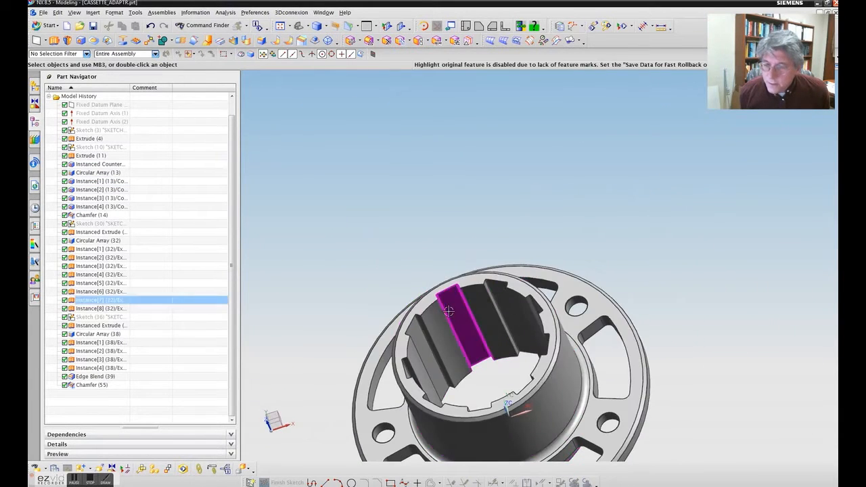
scroll(444, 309, up, 5)
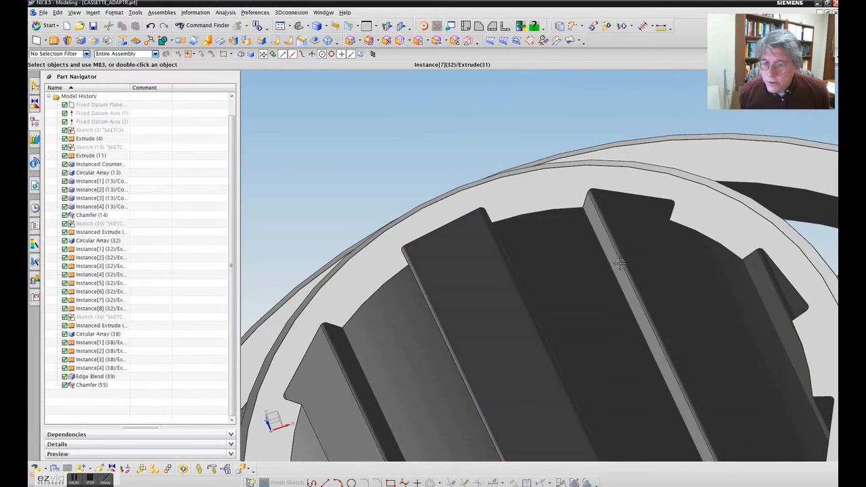
scroll(568, 316, down, 5)
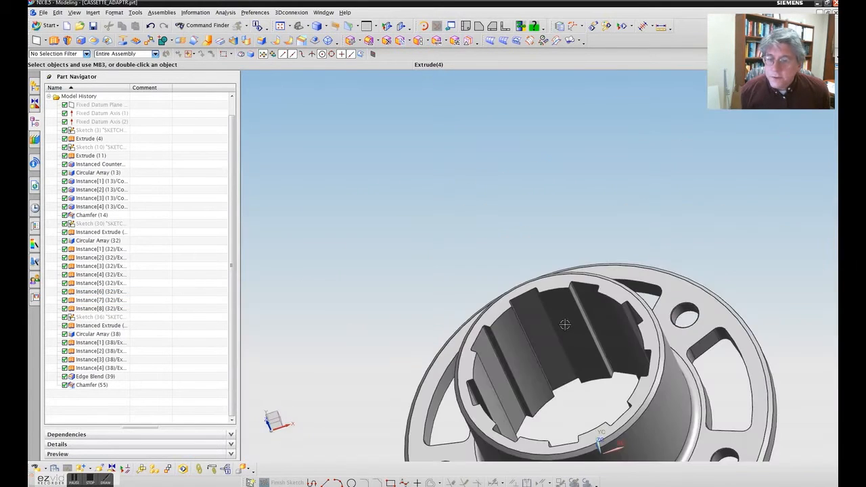
middle_drag(562, 294, 526, 360)
scroll(551, 384, down, 4)
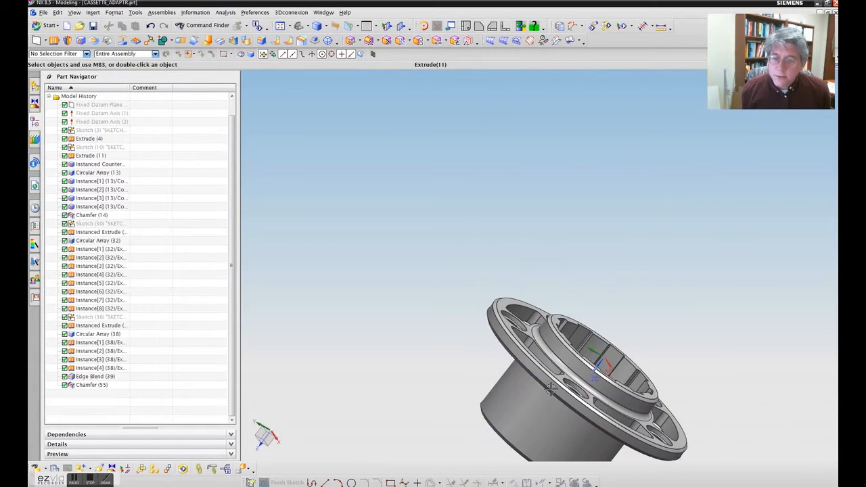
click(613, 434)
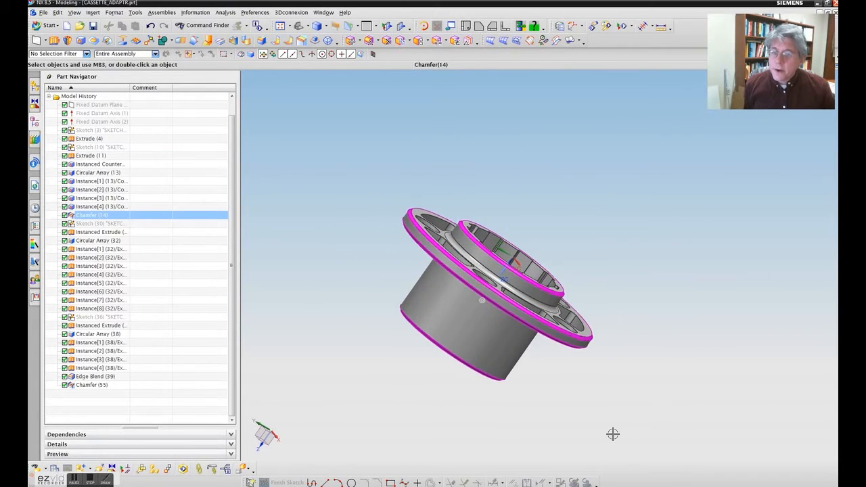
key(Escape)
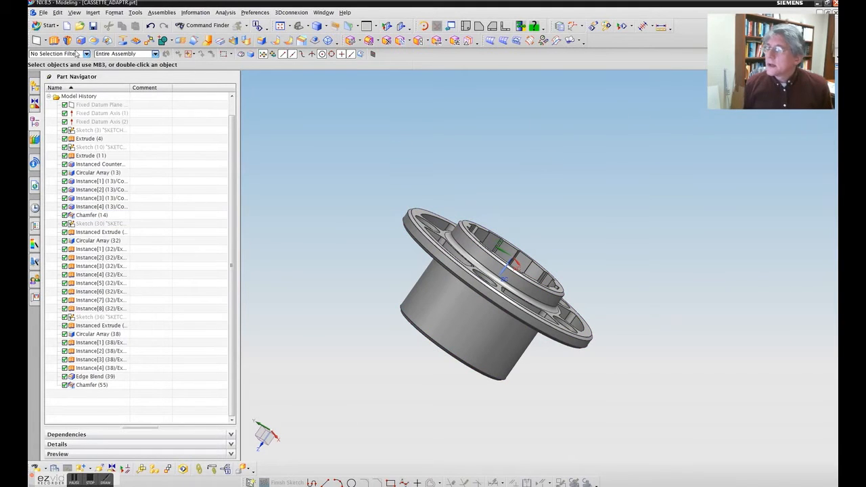
- Switch the part to the Advanced Simulation application and view its Post Processing Navigator and Simulation Navigator
click(50, 26)
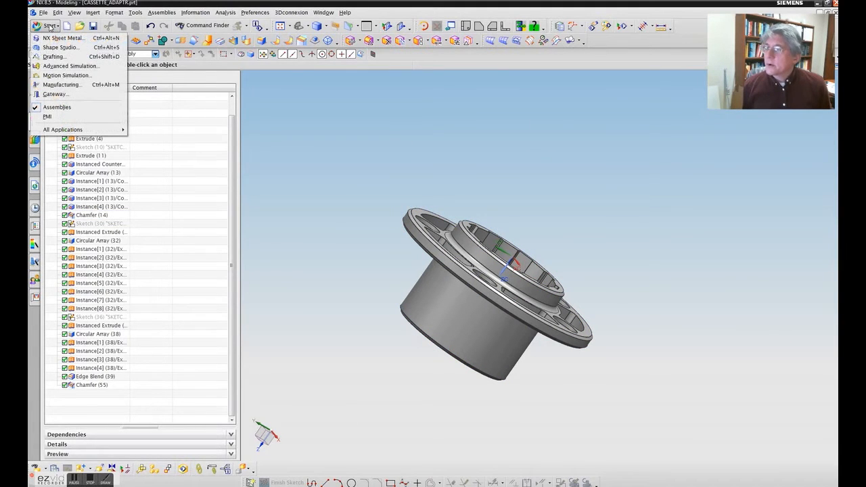
click(66, 66)
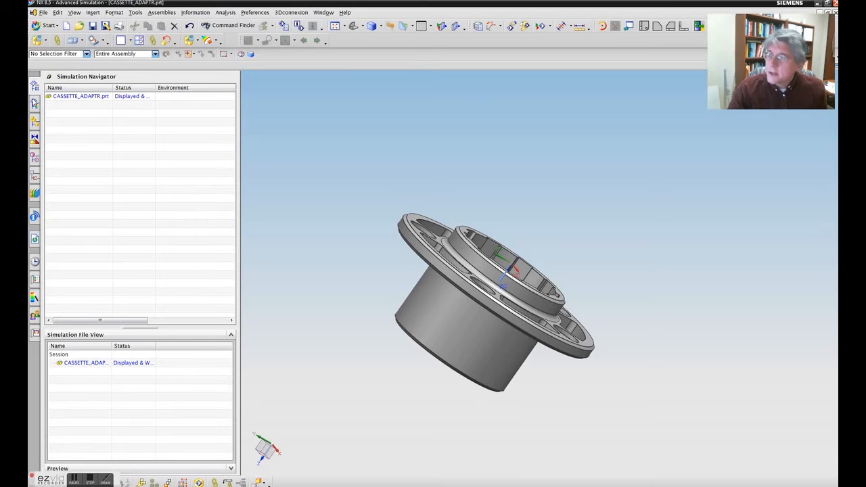
click(33, 102)
click(35, 88)
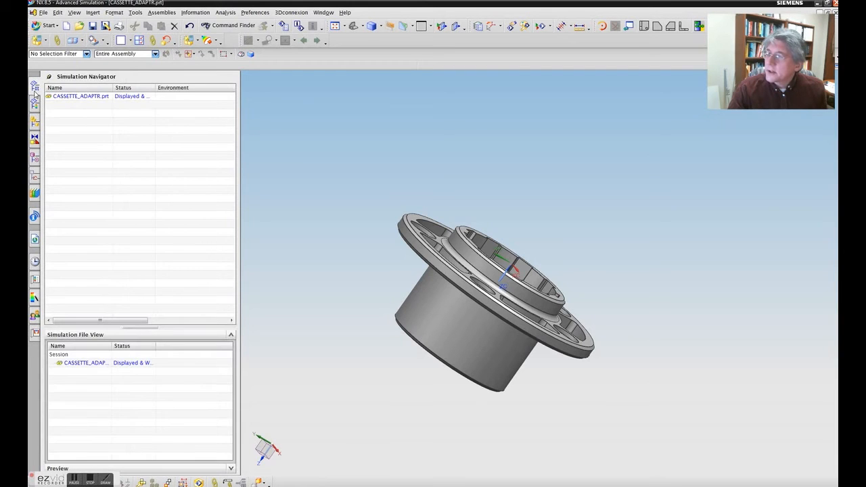
click(34, 105)
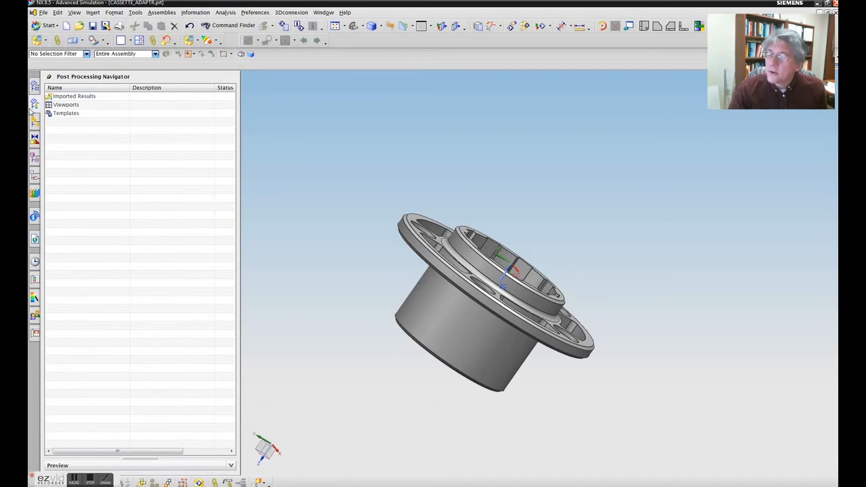
click(35, 88)
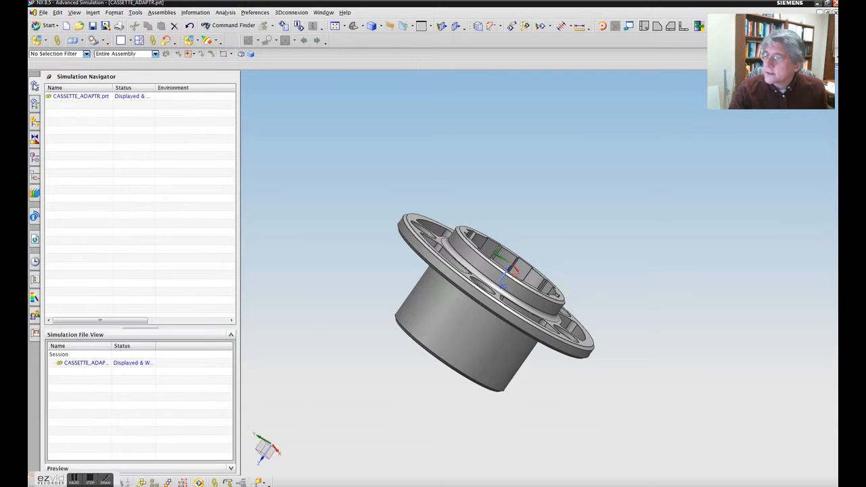
click(34, 106)
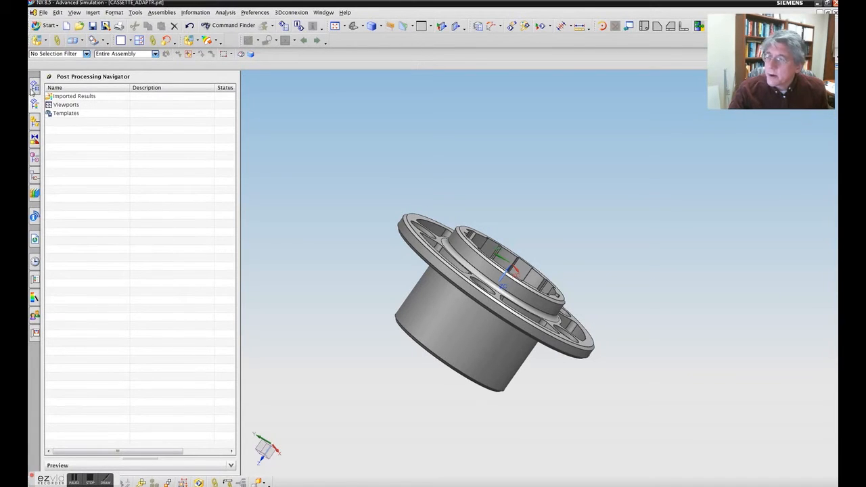
click(34, 89)
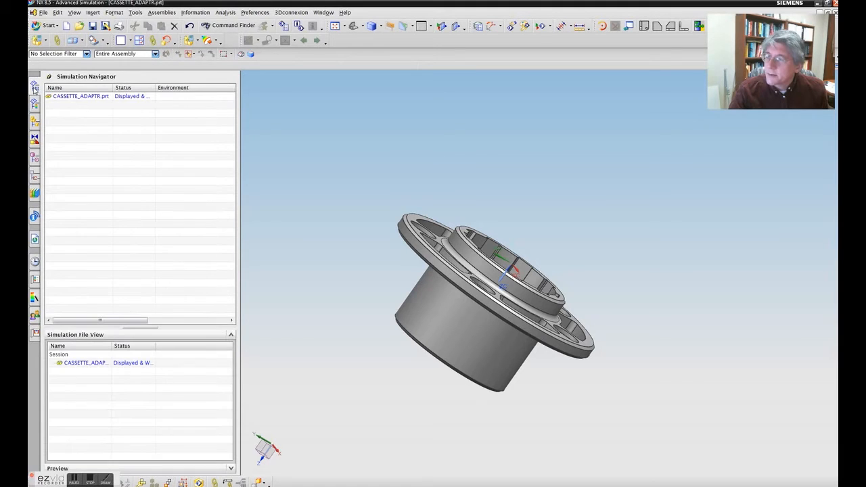
- Widen the Name and Status columns of the Simulation Navigator so the part's entries are fully readable
click(78, 98)
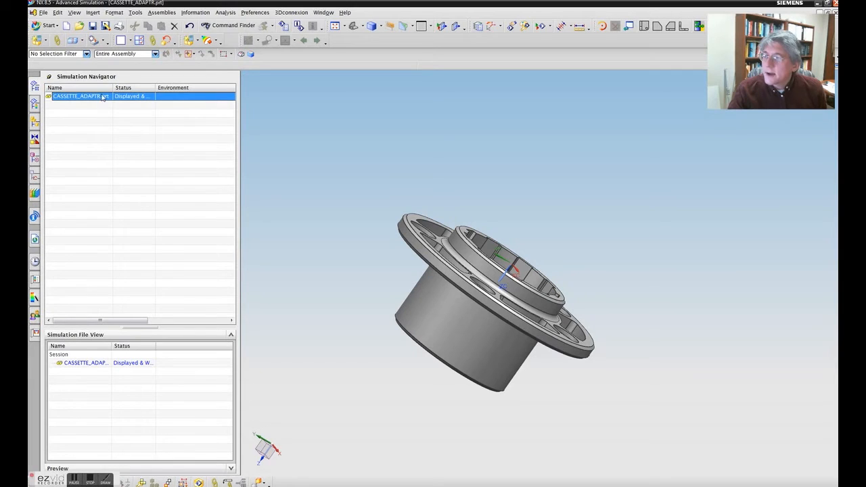
drag(115, 87, 120, 87)
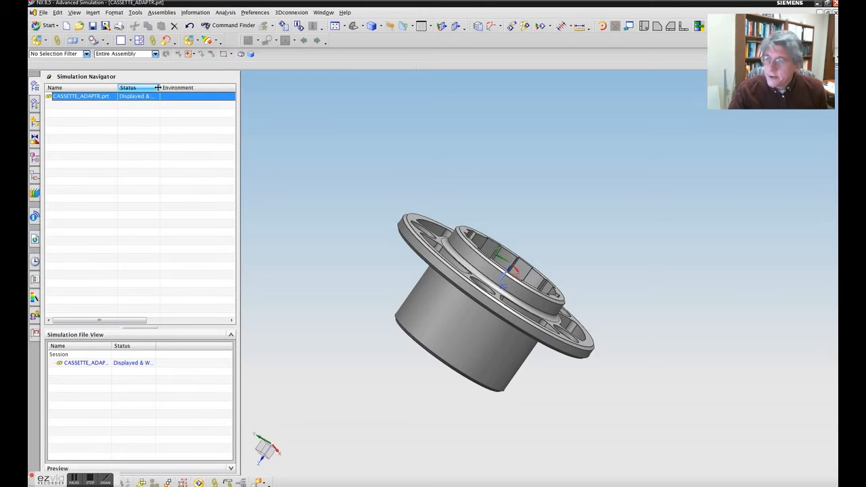
drag(158, 87, 179, 88)
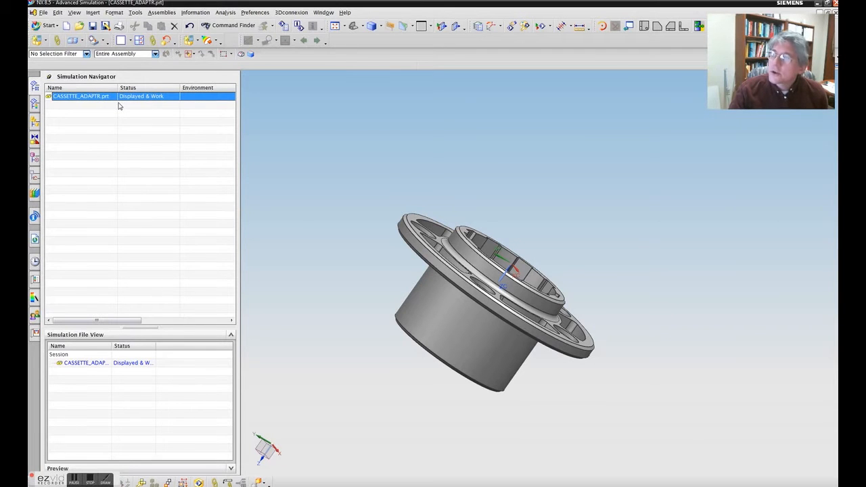
- Create a new FEM and simulation from CASSETTE_ADAPTR with an idealized part, all visible bodies, the NX NASTRAN solver and Structural analysis
right_click(104, 98)
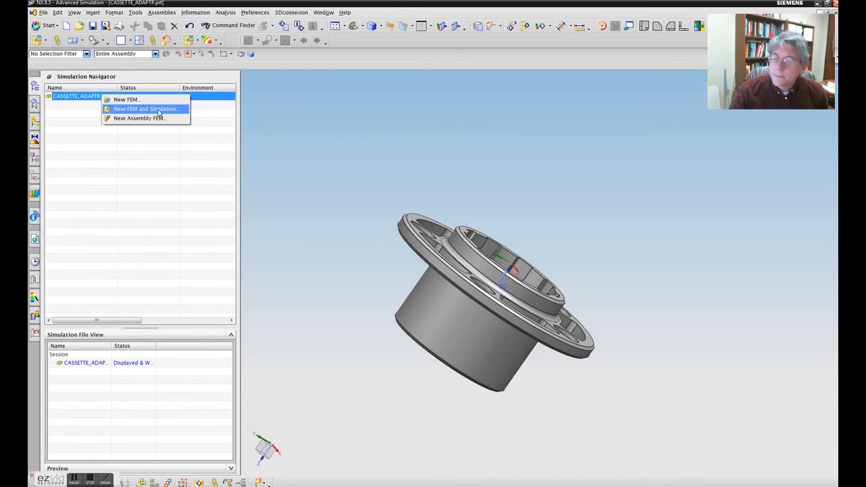
click(85, 110)
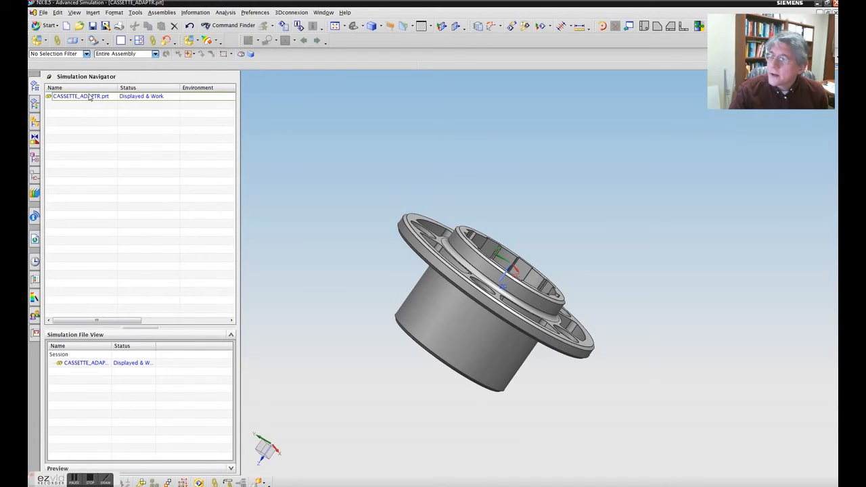
right_click(90, 98)
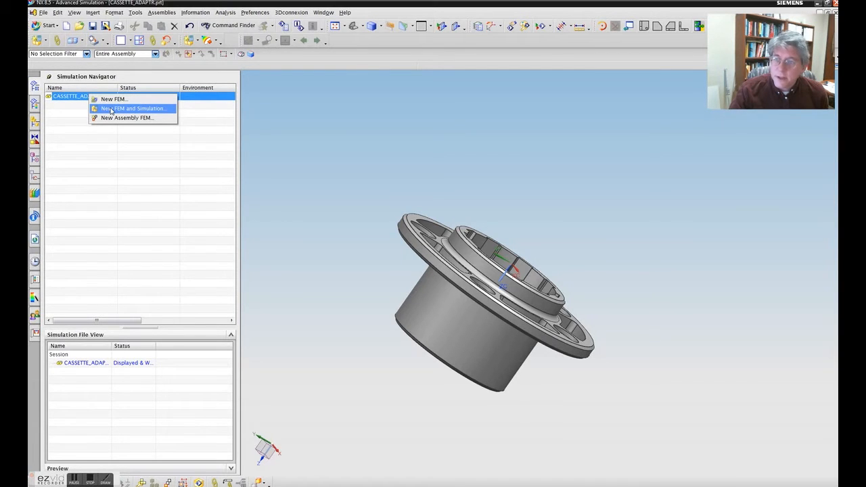
click(112, 109)
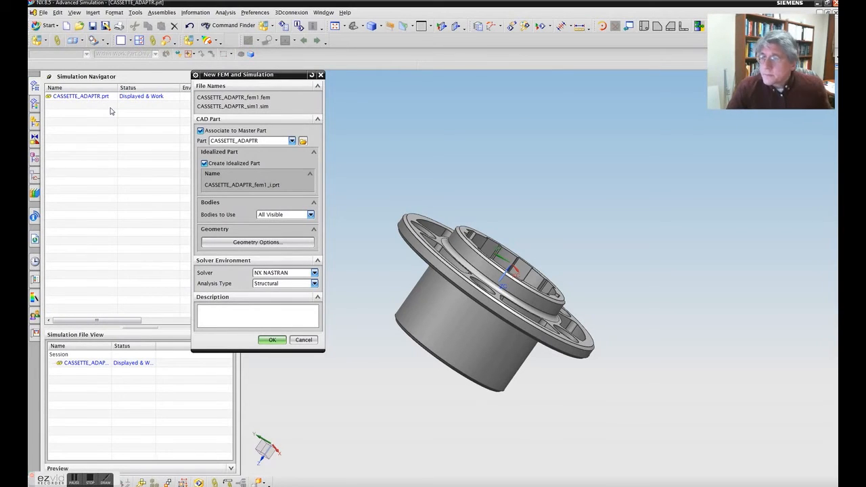
drag(253, 77, 232, 77)
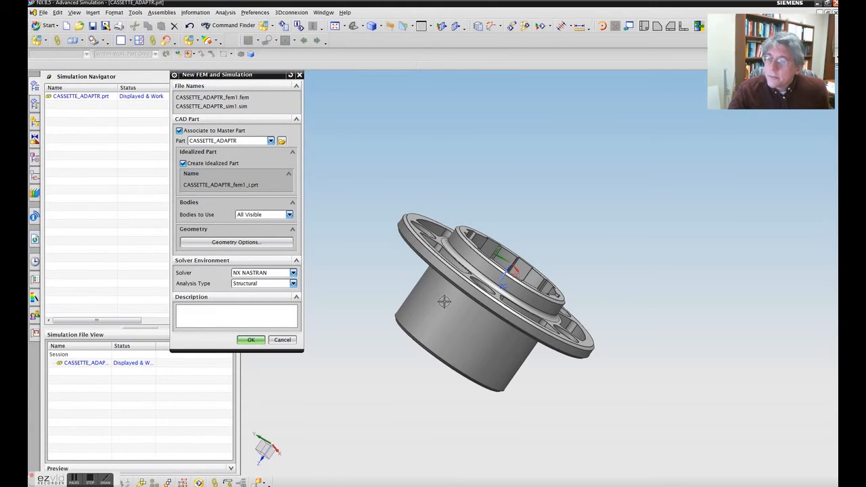
click(256, 215)
click(253, 225)
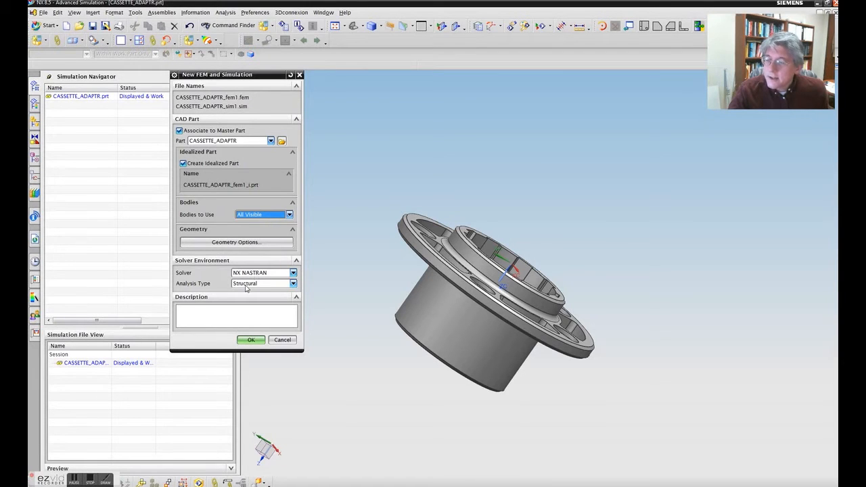
click(251, 341)
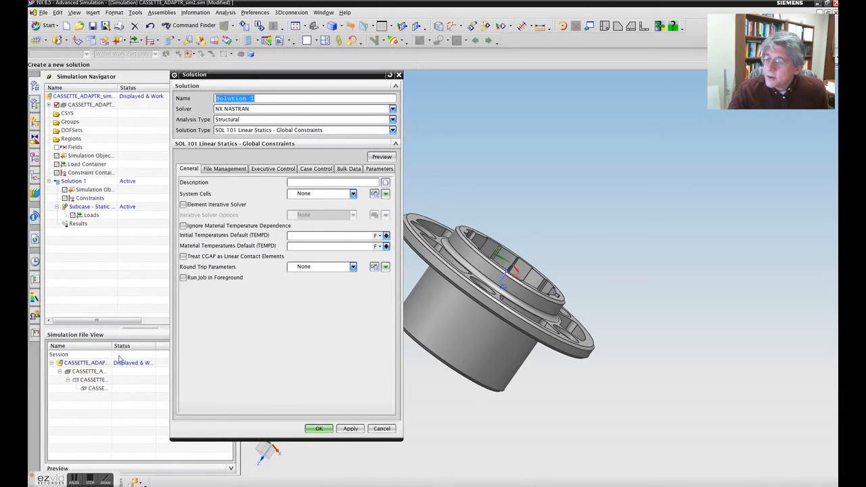
- Widen the Simulation File View's Name column and switch to the PowerPoint slide explaining the files of an NX Advanced Simulation model
drag(111, 346, 142, 346)
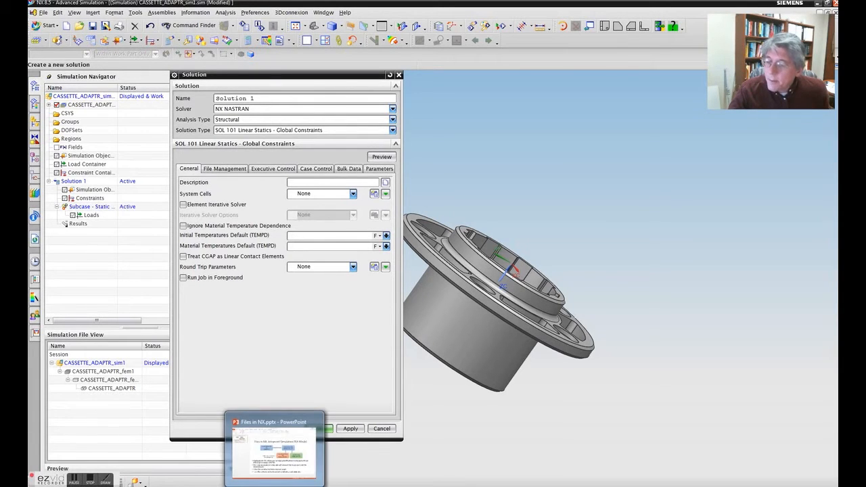
click(274, 485)
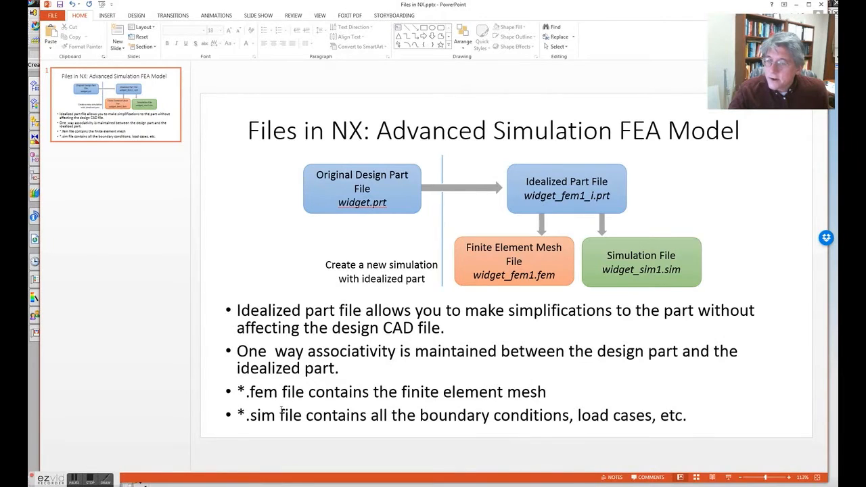
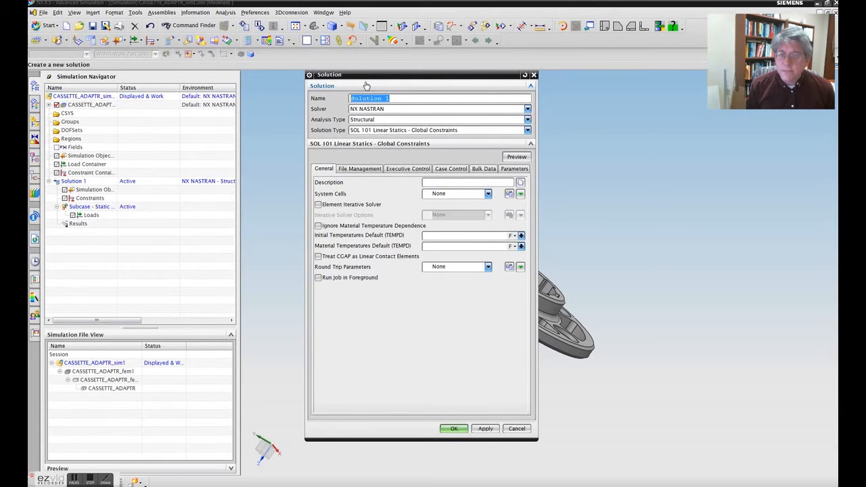
- Review the solution settings and create Solution 1 as a structural NX NASTRAN solution of type SOL 101 Linear Statics - Global Constraints
drag(371, 75, 308, 57)
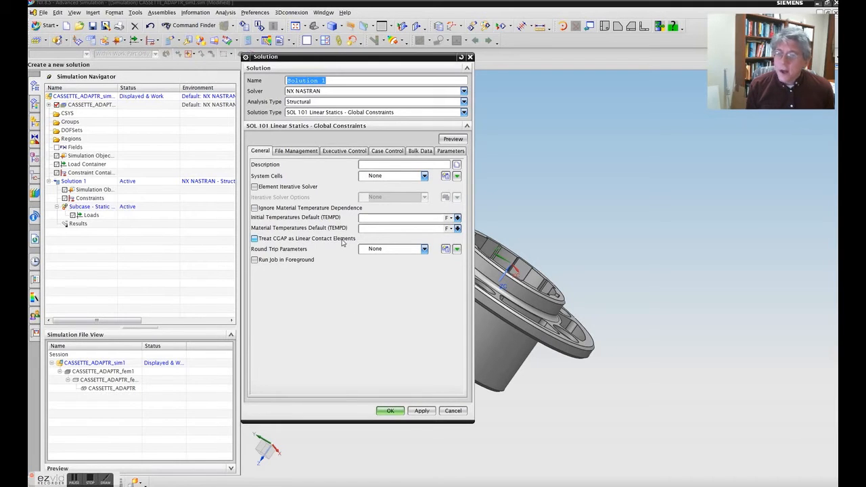
click(342, 112)
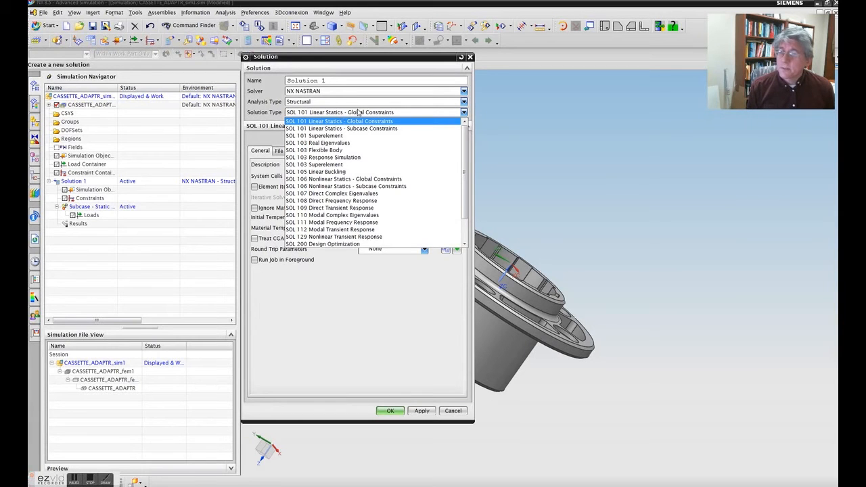
click(381, 122)
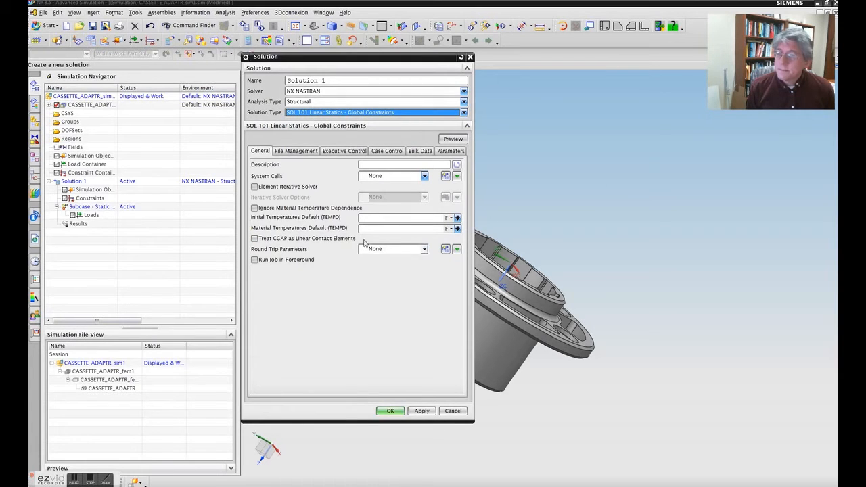
click(341, 151)
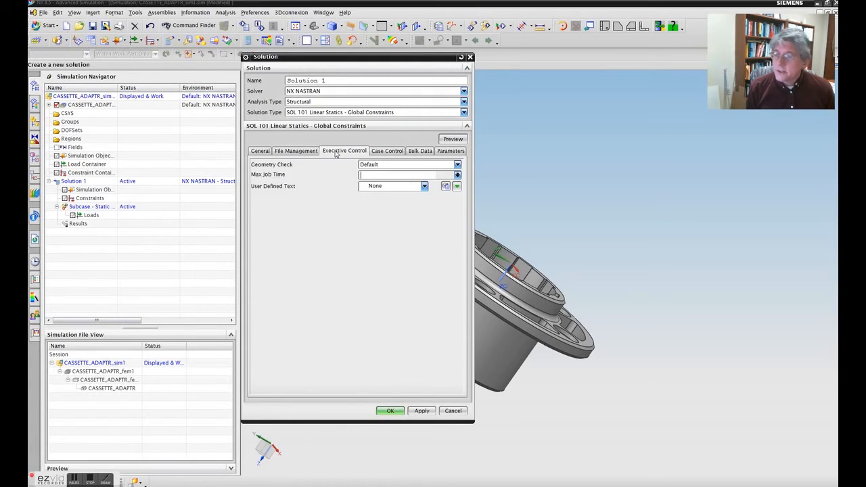
click(289, 153)
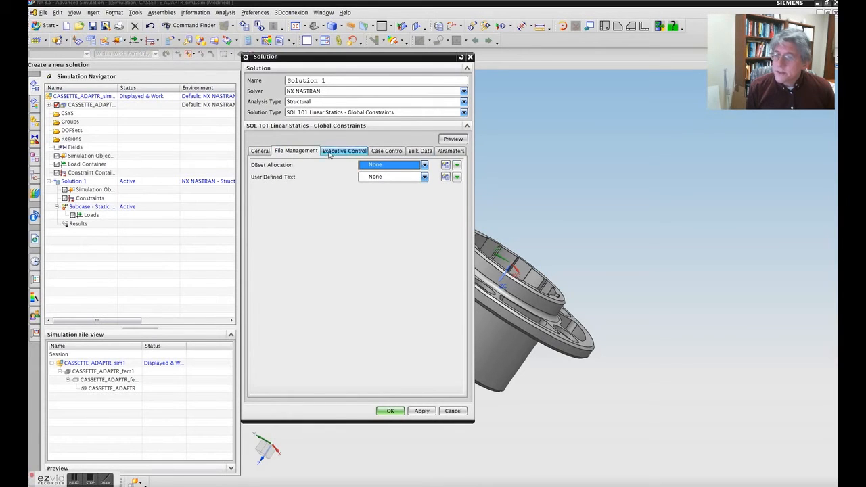
click(262, 153)
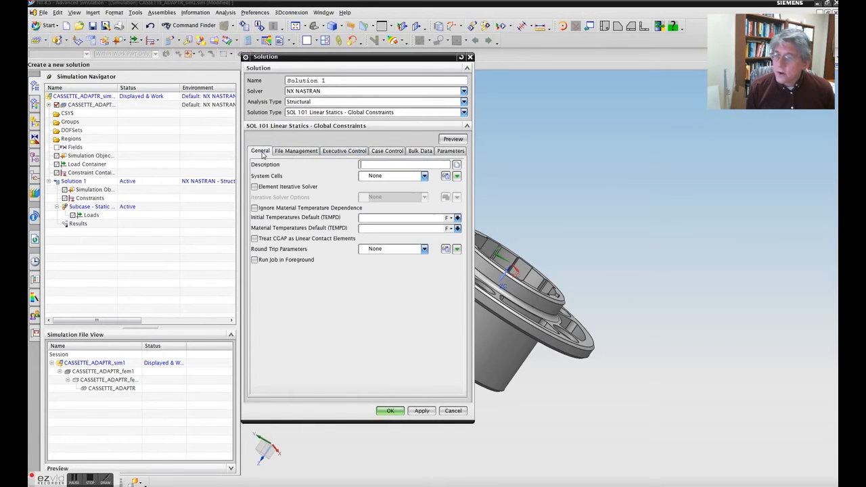
click(390, 412)
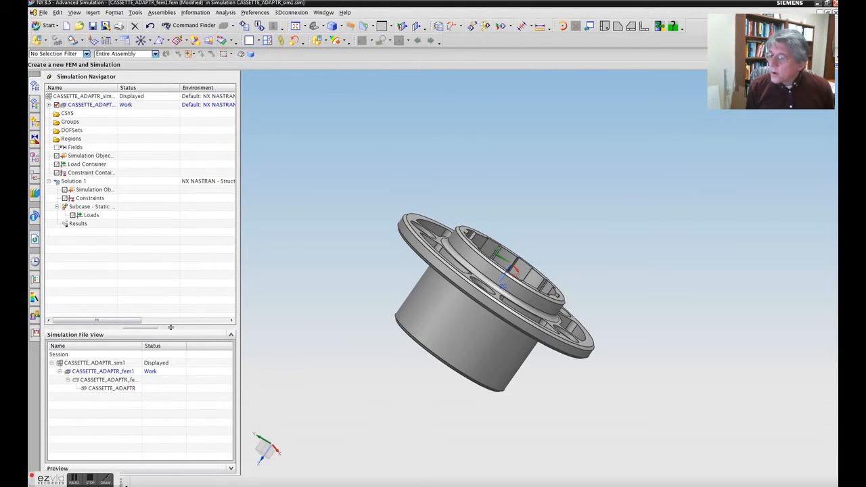
- Enlarge the Simulation File View and make CASSETTE_ADAPTR_sim1 the displayed and work file
drag(166, 326, 168, 258)
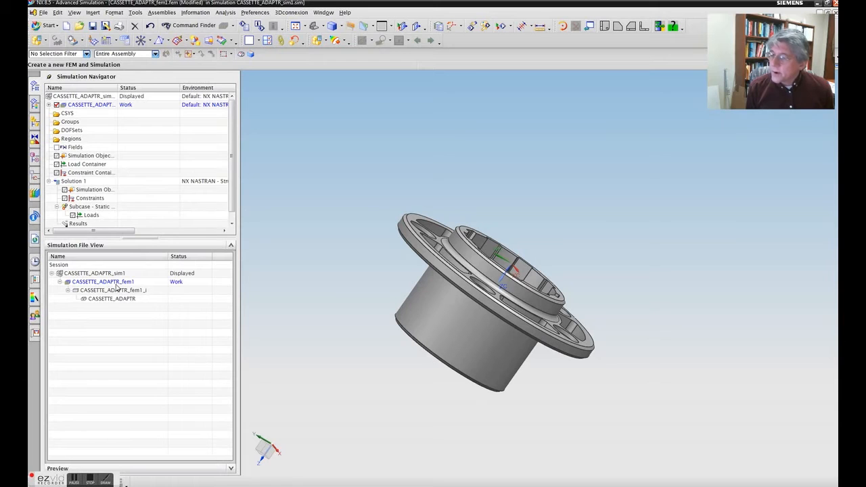
click(115, 284)
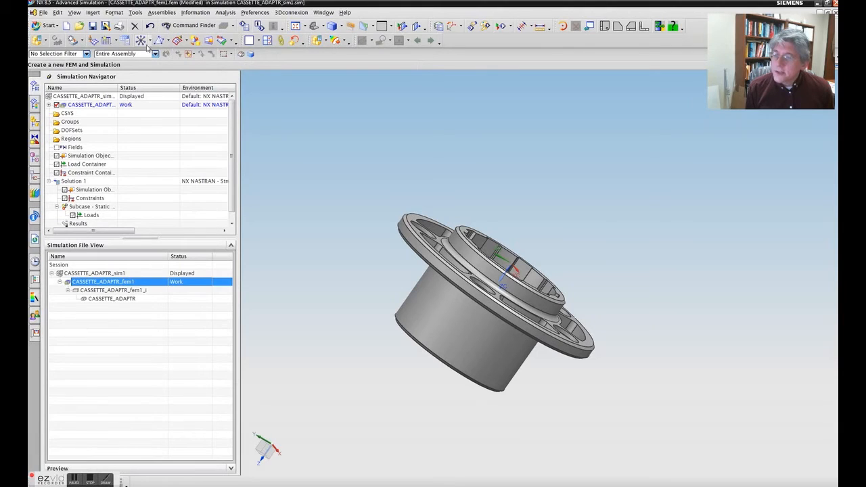
click(110, 273)
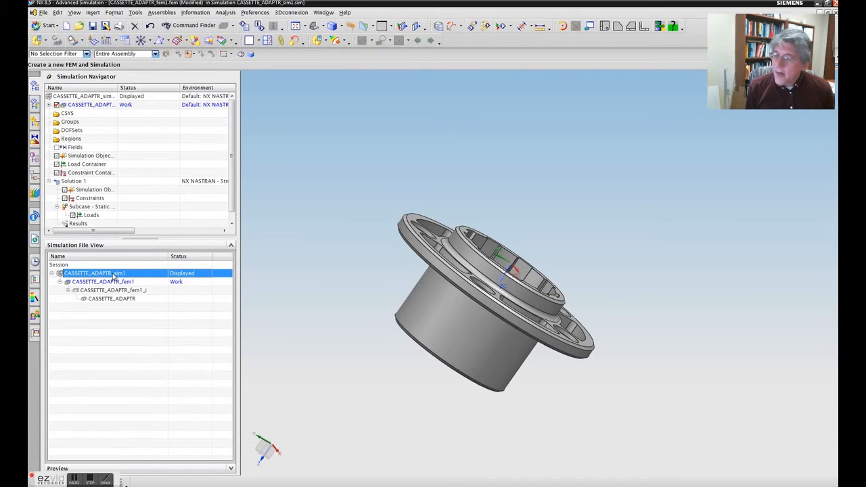
double_click(114, 276)
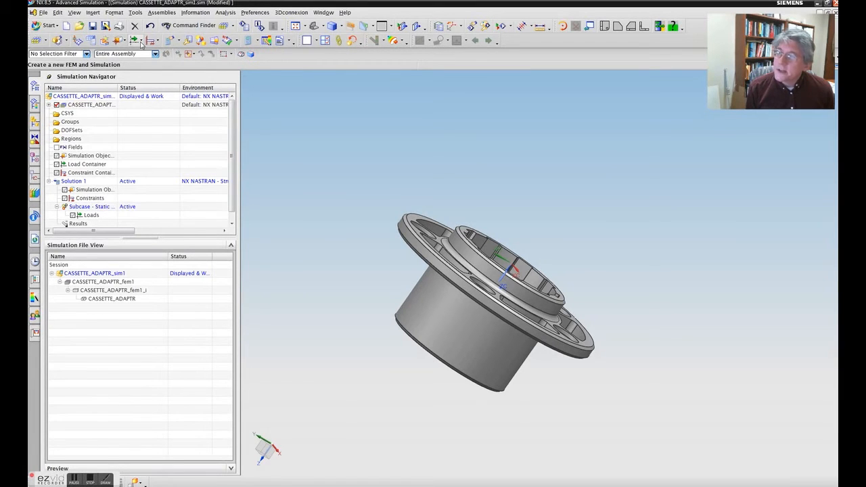
- Open the idealized part CASSETTE_ADAPTR_fem1_i, dismiss its warning, and switch the display to CASSETTE_ADAPTR_fem1
double_click(114, 291)
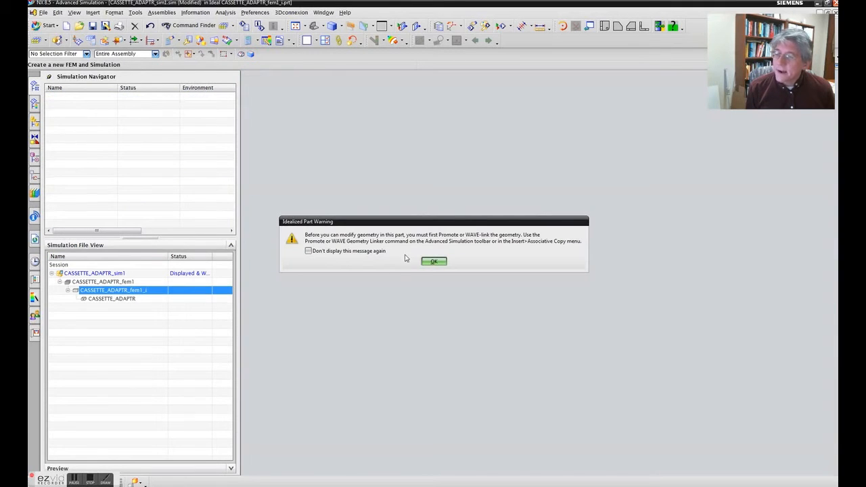
click(441, 262)
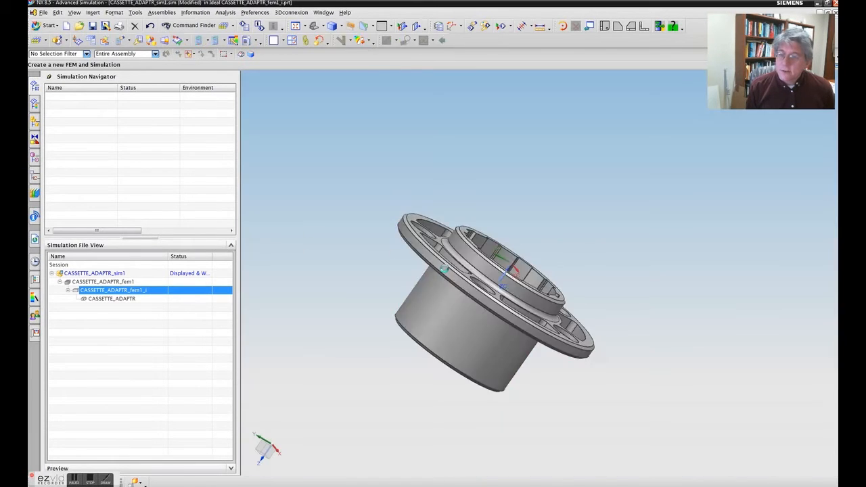
double_click(115, 282)
middle_drag(481, 306, 470, 324)
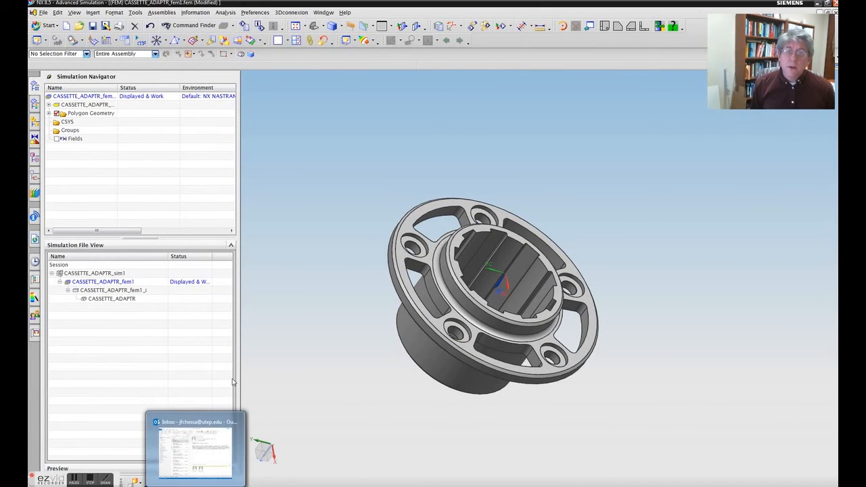
- Check the list of open files and examine the FEM geometry's flange, holes and internal splines up close
click(323, 12)
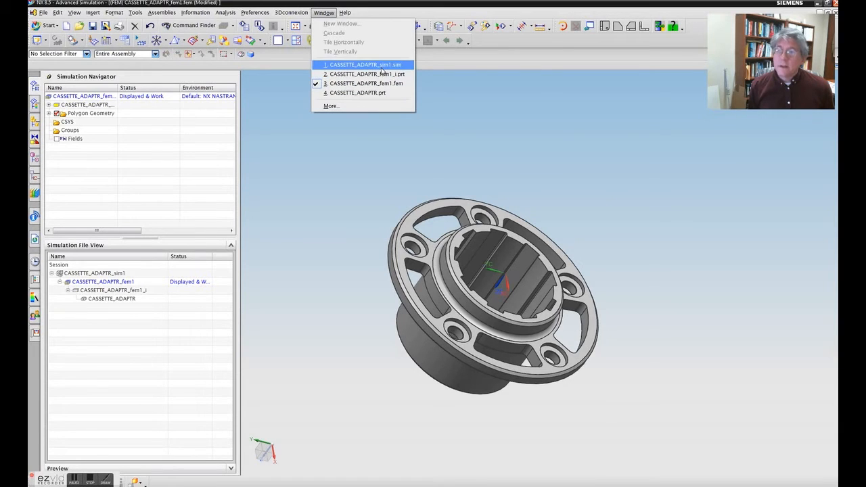
click(358, 186)
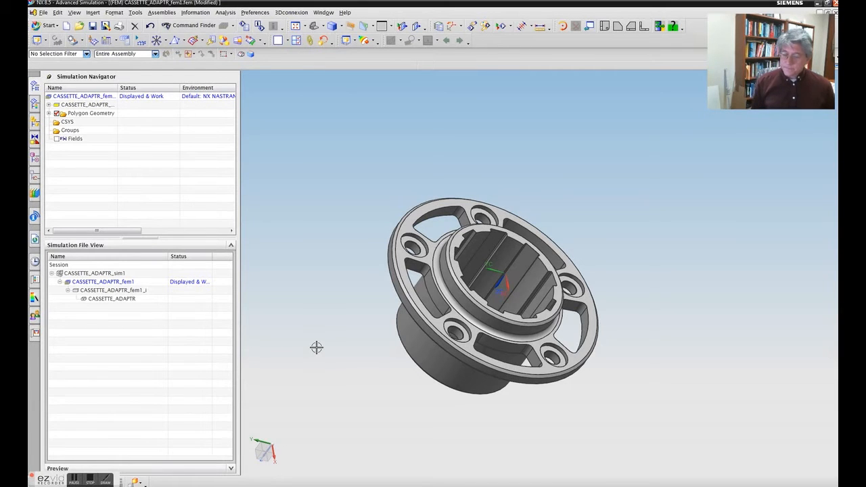
scroll(367, 354, up, 2)
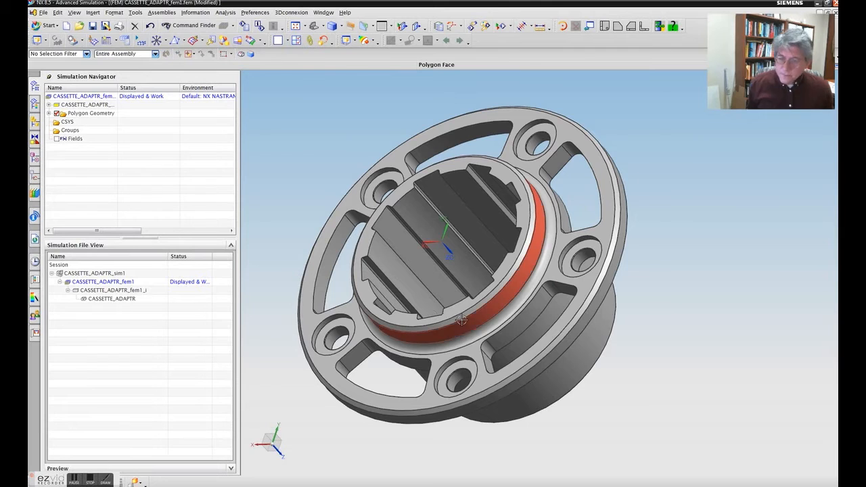
middle_drag(461, 321, 474, 304)
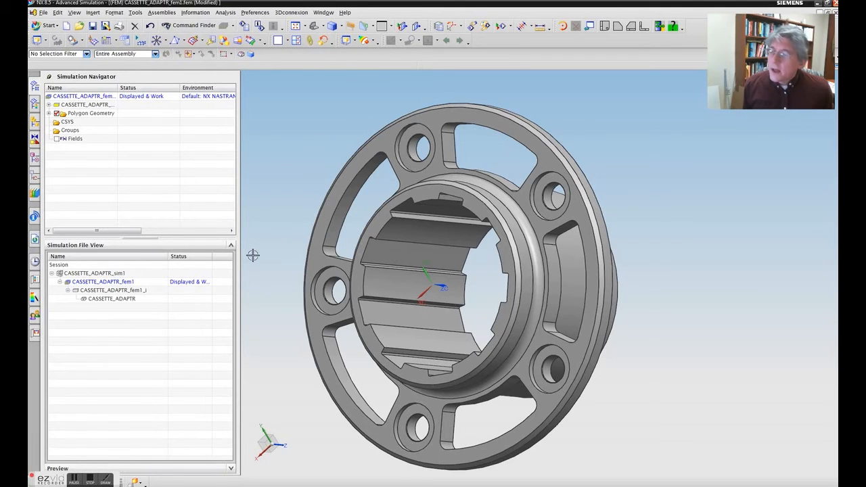
- Make the idealized part CASSETTE_ADAPTR_fem1_i.prt the displayed file and acknowledge the idealized part warning
click(125, 294)
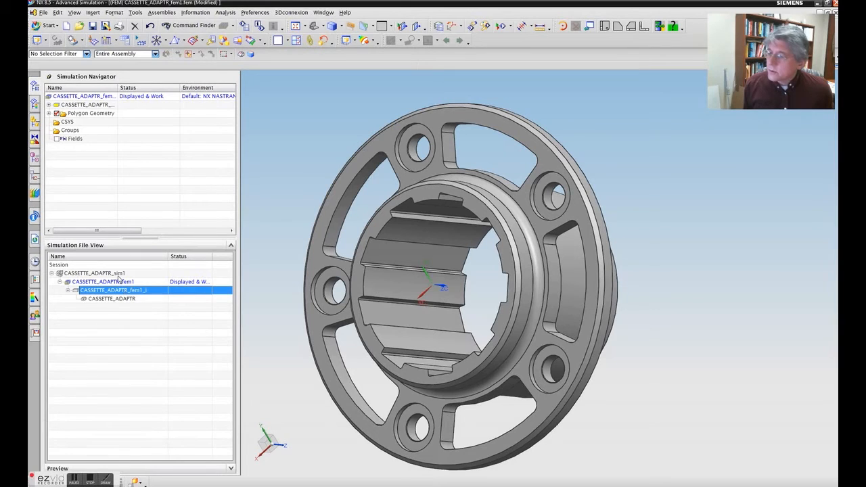
click(118, 302)
click(323, 13)
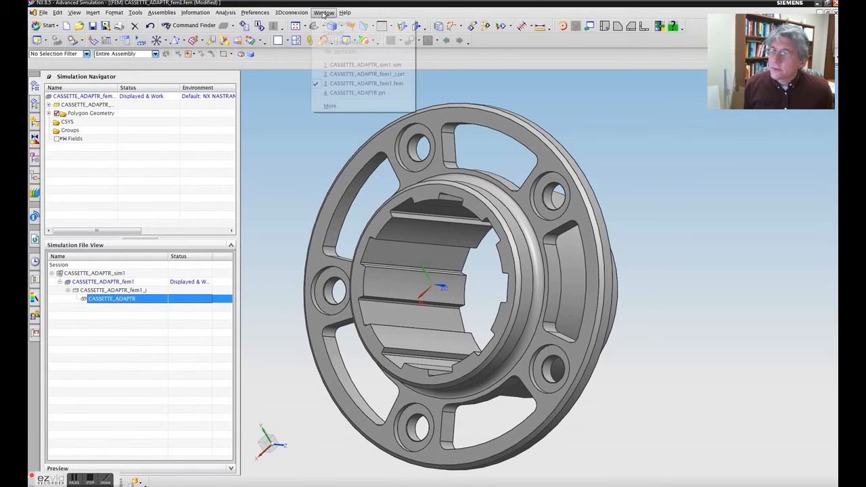
click(356, 76)
drag(404, 224, 450, 139)
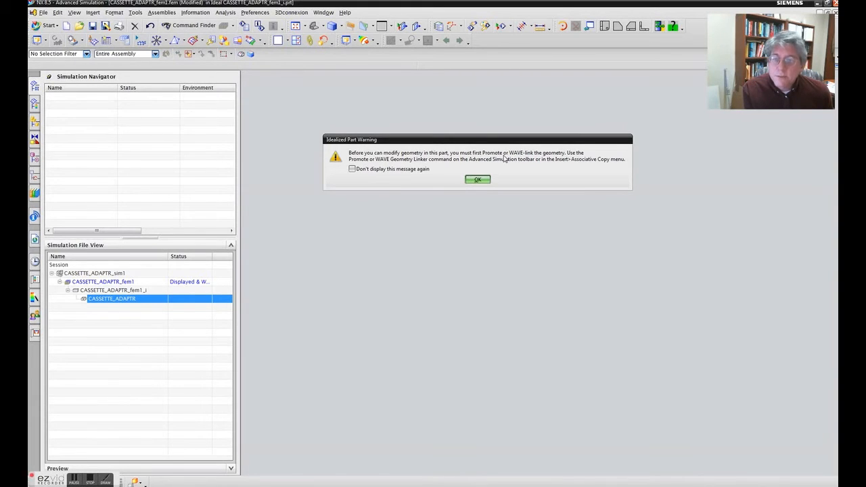
click(478, 181)
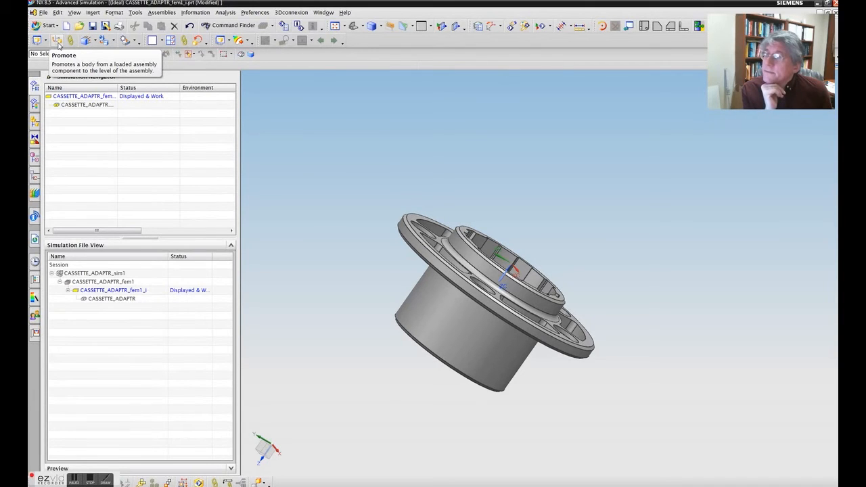
- Promote the adapter's solid body into the idealized part
click(58, 40)
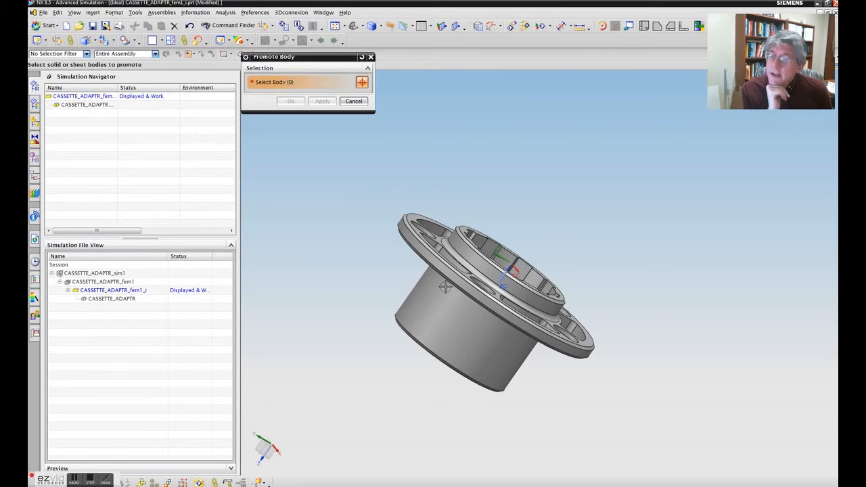
click(465, 318)
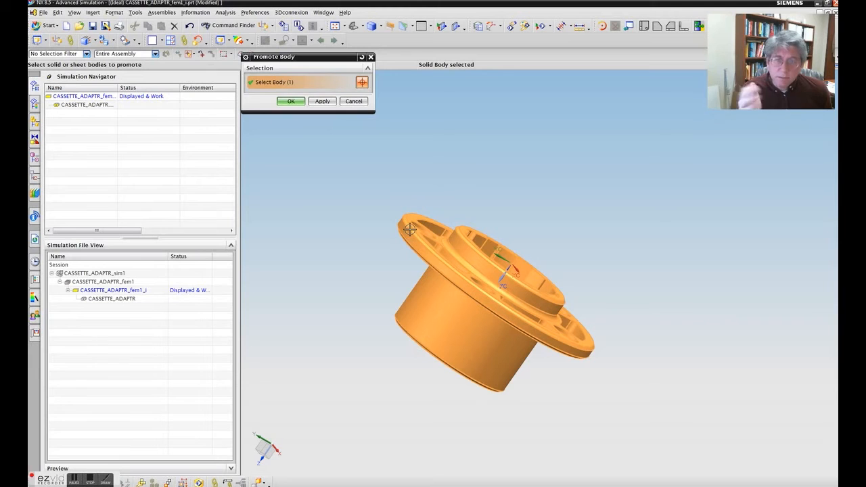
click(287, 100)
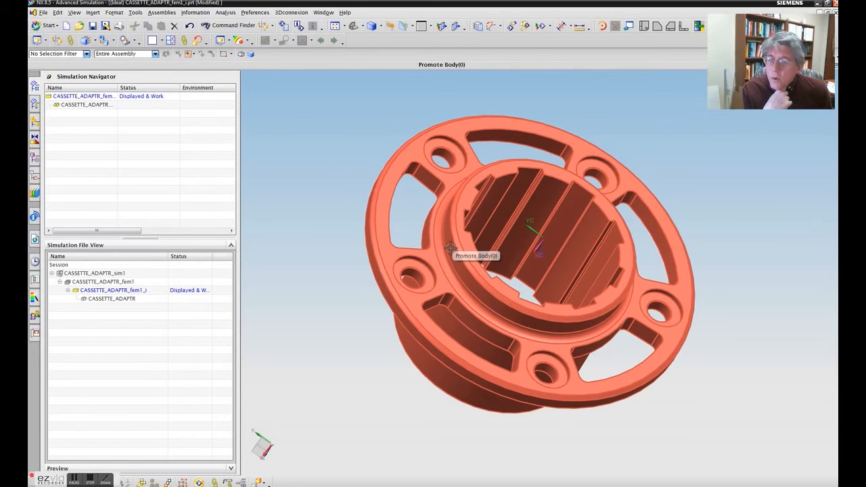
- Examine a flange bolt hole's chamfered edge up close and check the available feature editing commands
scroll(418, 263, up, 5)
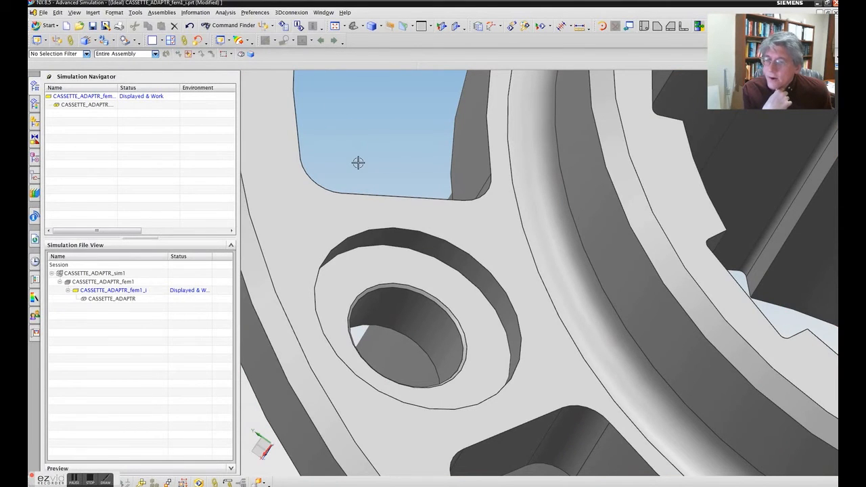
scroll(358, 162, down, 5)
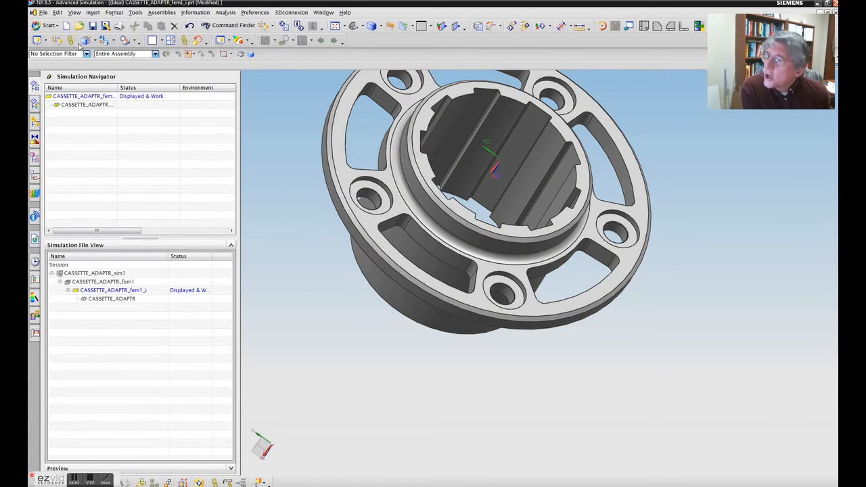
click(96, 42)
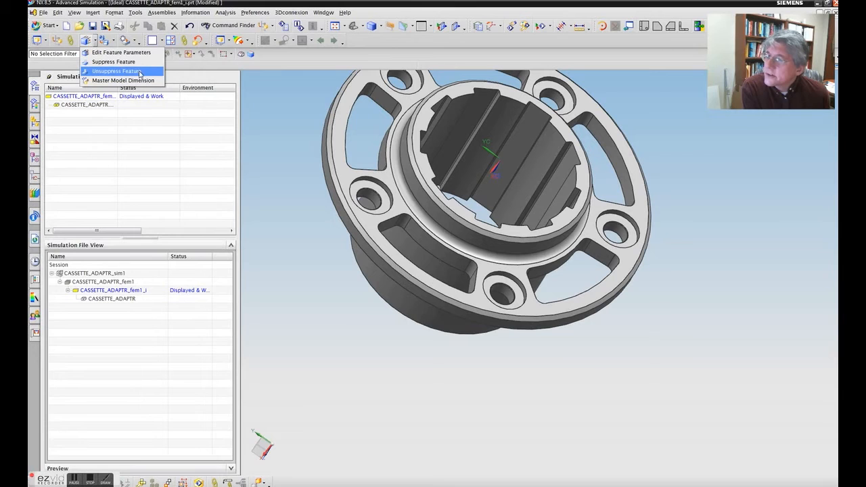
click(113, 44)
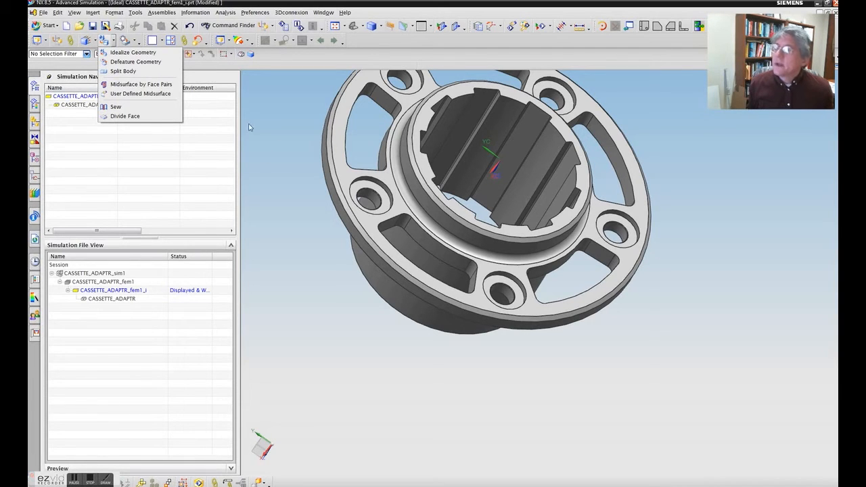
click(160, 61)
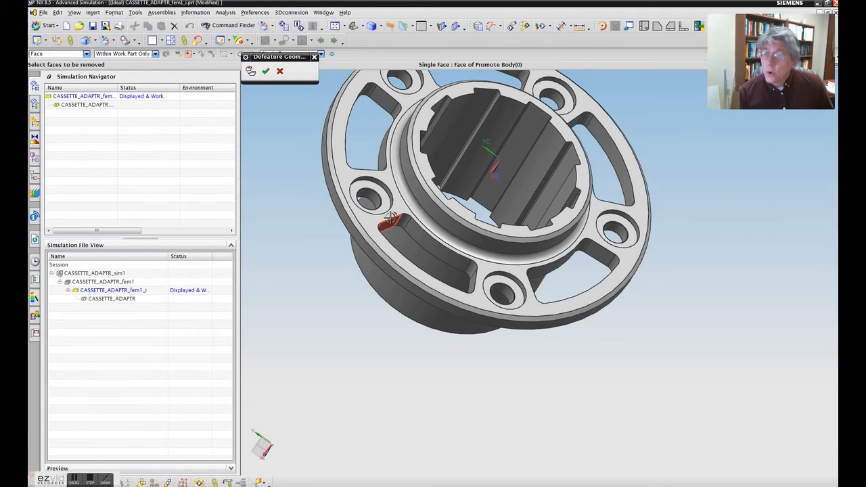
scroll(371, 195, up, 3)
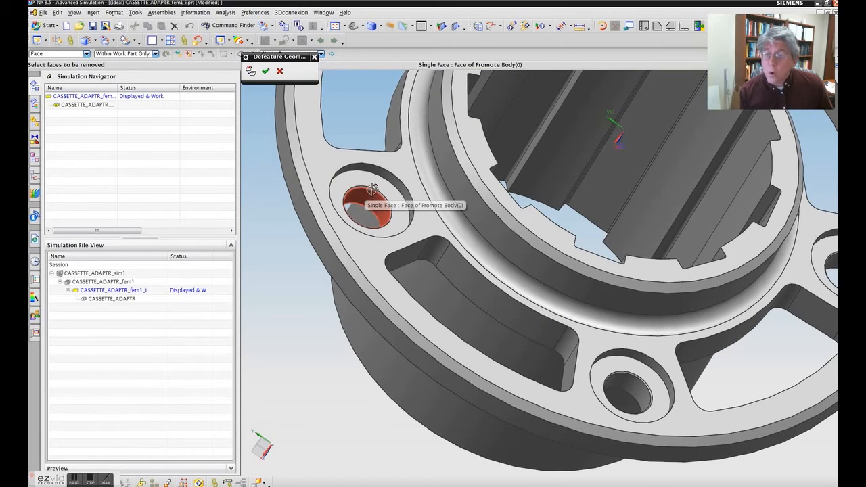
click(373, 187)
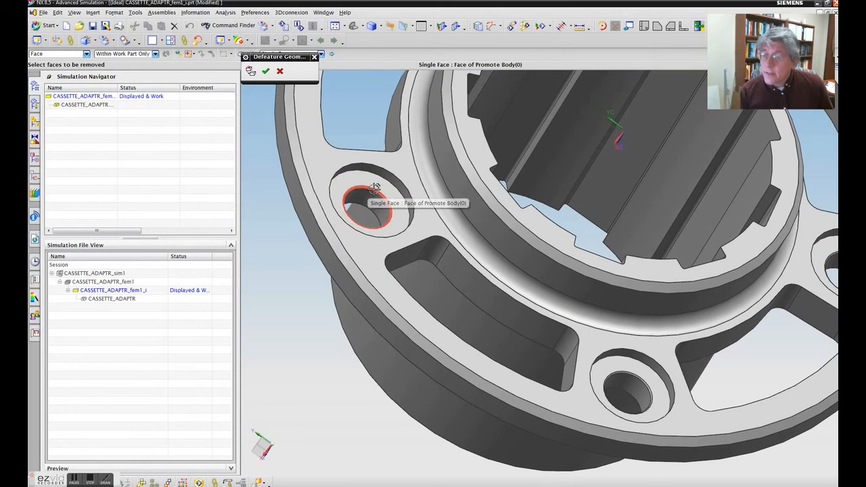
click(374, 188)
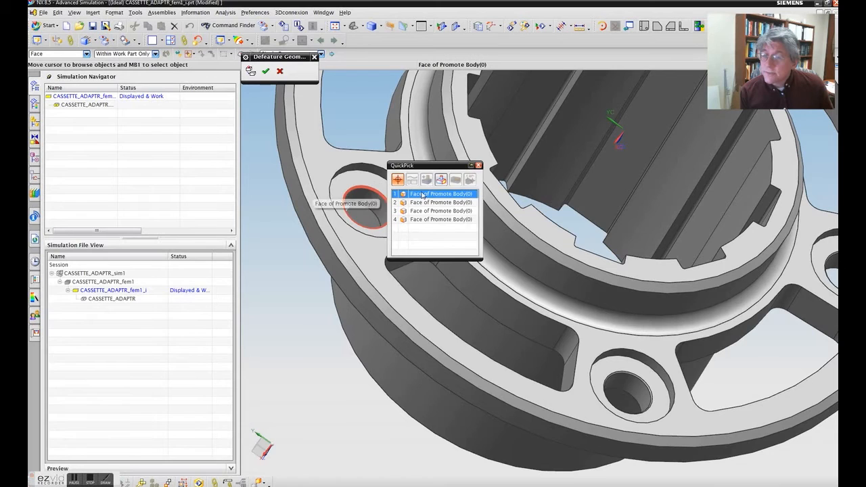
middle_drag(326, 223, 400, 212)
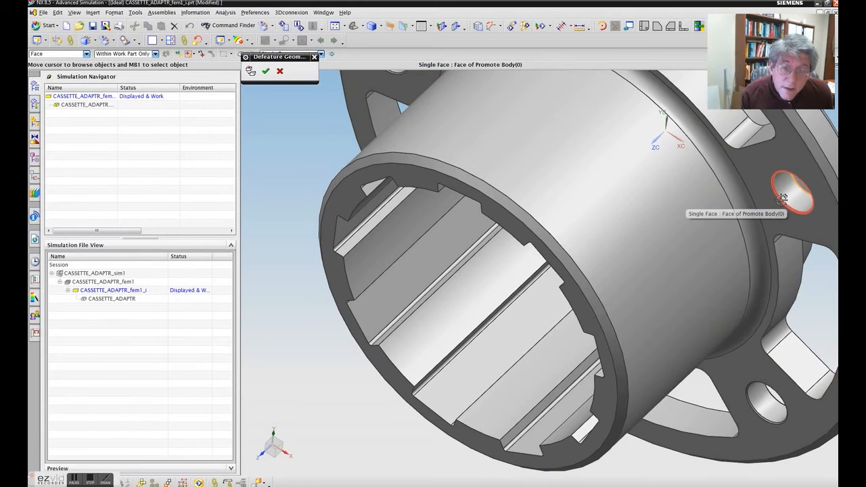
click(783, 201)
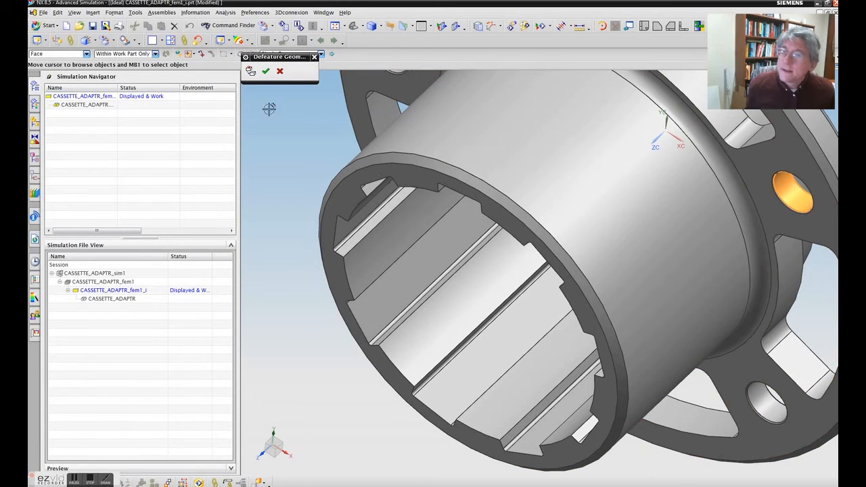
click(283, 73)
- Defeature one flange bolt hole by removing the small chamfer faces at its back opening and at the counterbore floor
scroll(810, 218, down, 3)
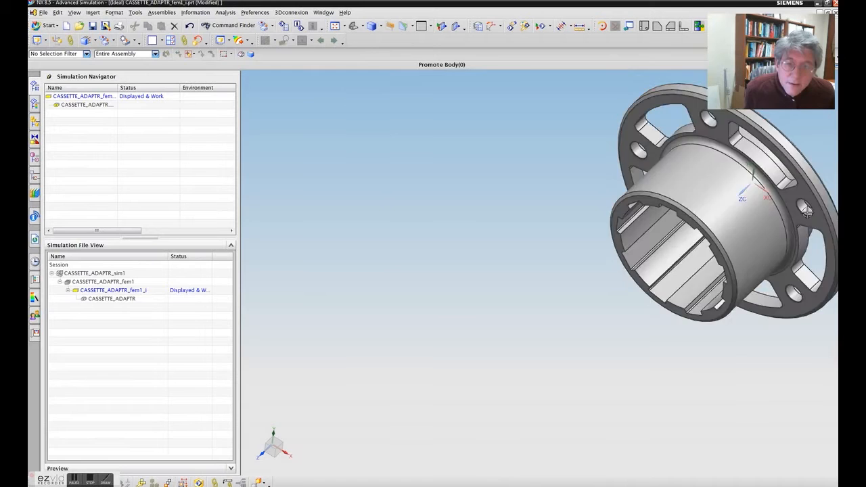
scroll(807, 213, up, 4)
scroll(805, 211, up, 3)
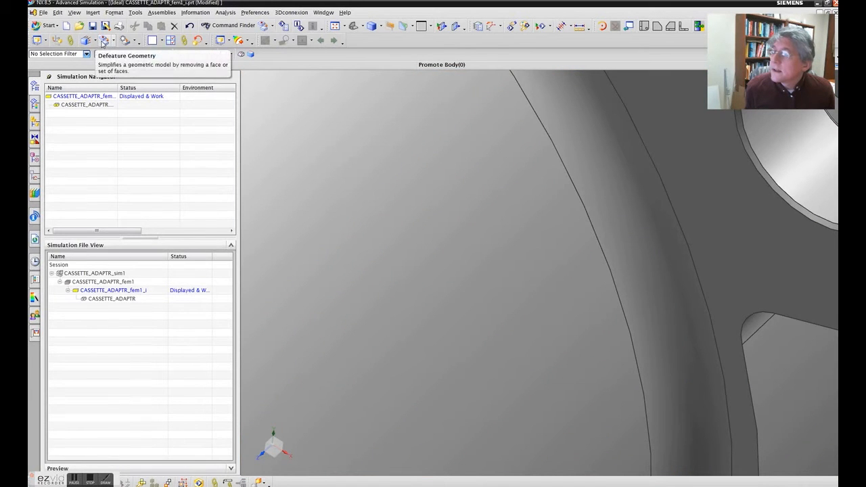
click(103, 41)
click(778, 194)
scroll(752, 223, down, 8)
middle_drag(766, 207, 609, 232)
scroll(336, 192, up, 8)
click(373, 181)
scroll(382, 170, down, 5)
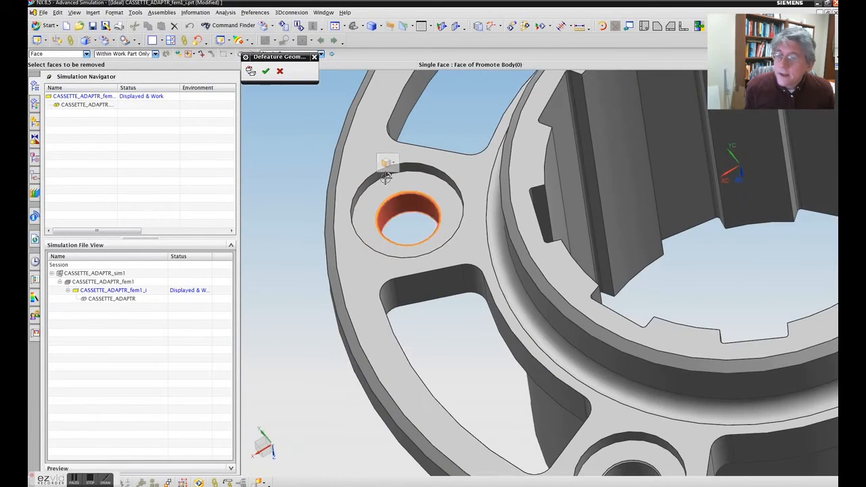
scroll(385, 177, down, 5)
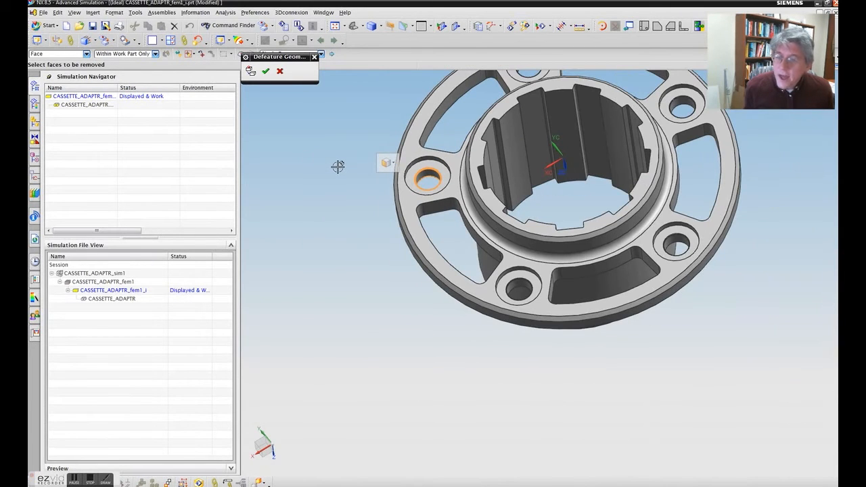
click(266, 72)
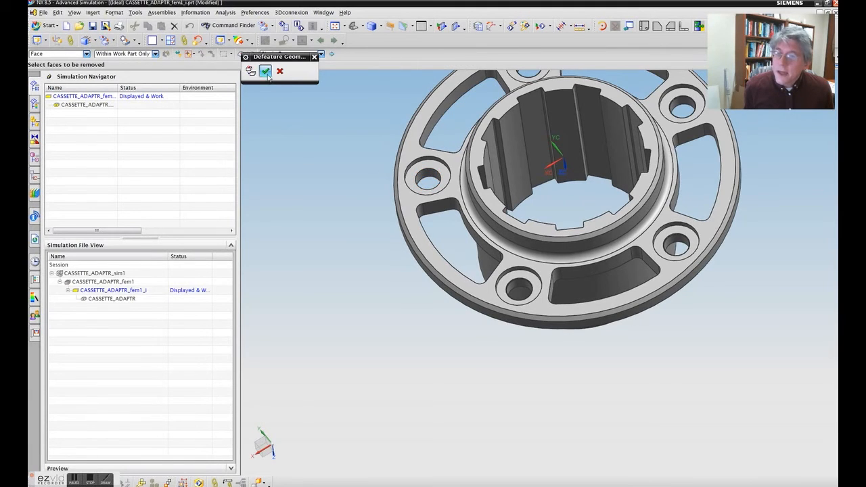
scroll(400, 164, up, 5)
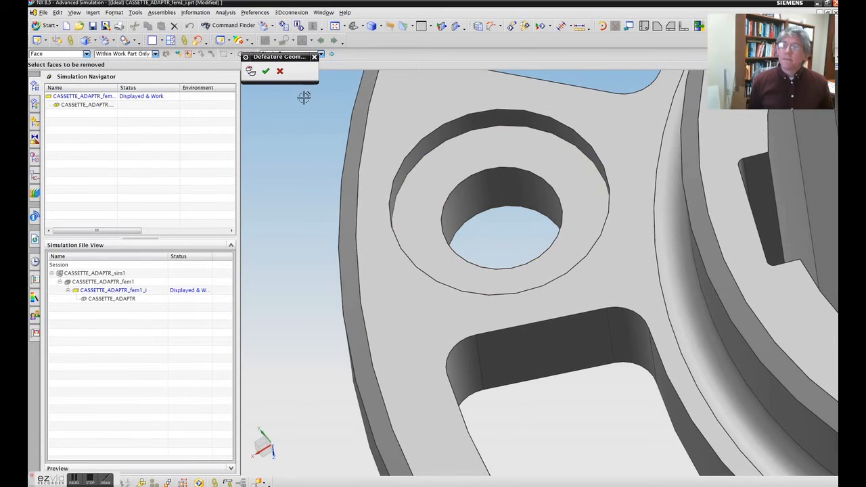
- Display the master part CASSETTE_ADAPTR.prt and inspect its flange bolt hole chamfers up close
click(328, 12)
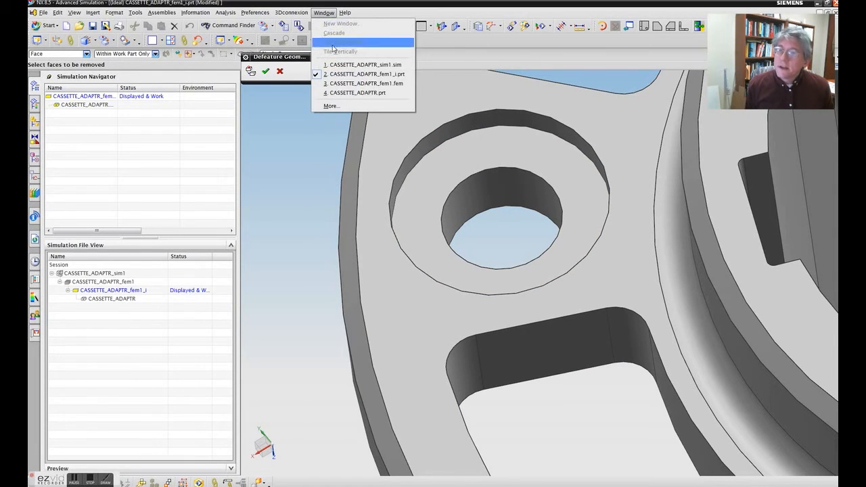
click(356, 93)
middle_drag(464, 243, 443, 258)
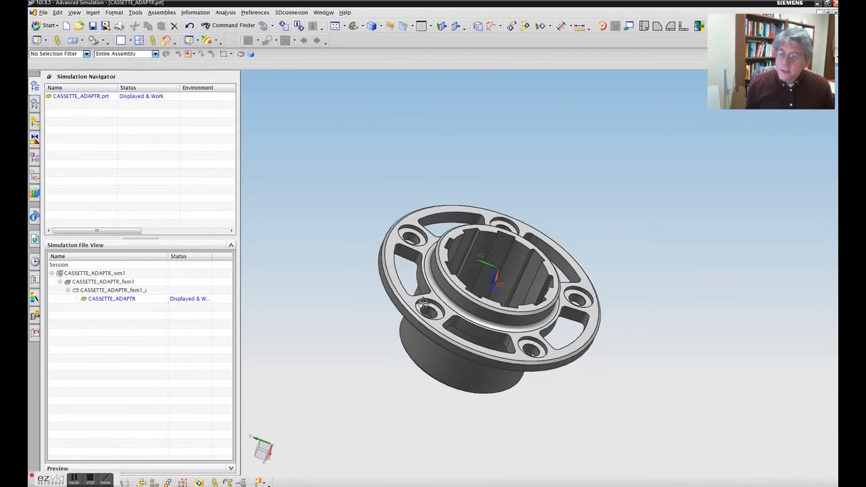
scroll(423, 306, up, 8)
scroll(441, 300, down, 8)
scroll(396, 211, up, 5)
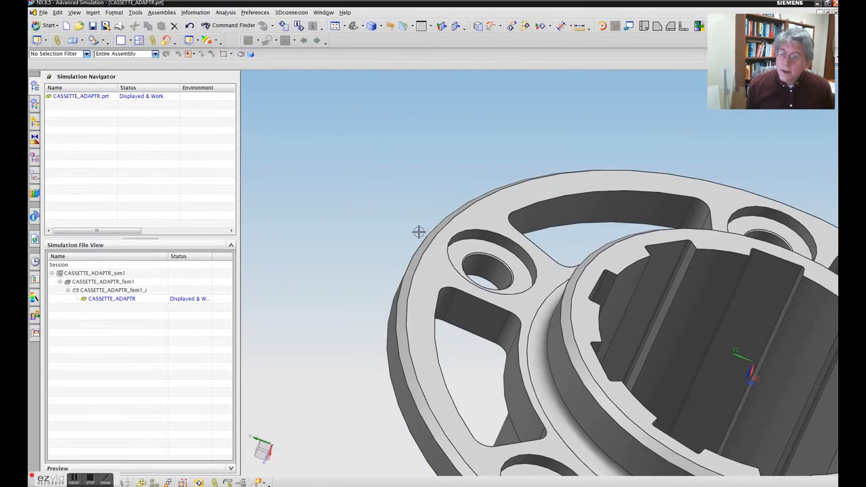
scroll(419, 232, up, 2)
- Make the idealized part CASSETTE_ADAPTR_fem1_i.prt the displayed file again and focus on a bolt hole that still has its chamfer
click(327, 12)
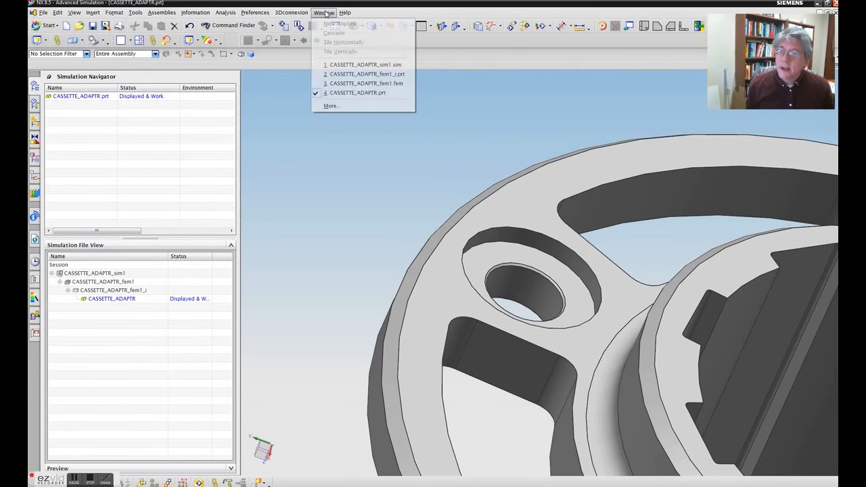
click(393, 74)
scroll(519, 256, down, 5)
middle_drag(545, 257, 571, 248)
middle_drag(774, 366, 735, 290)
scroll(581, 403, up, 2)
scroll(581, 403, up, 3)
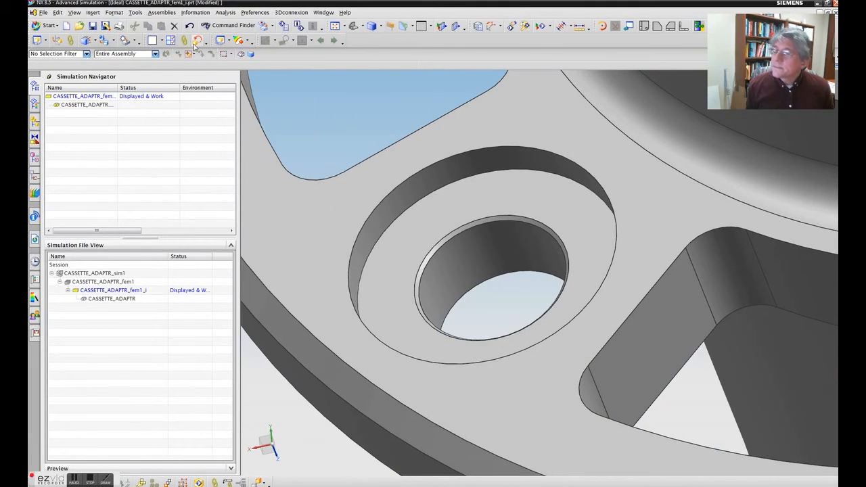
click(88, 42)
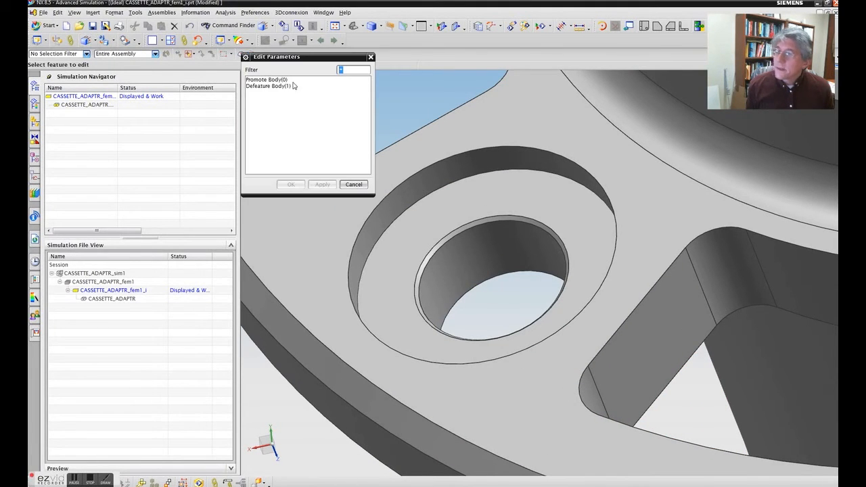
click(353, 185)
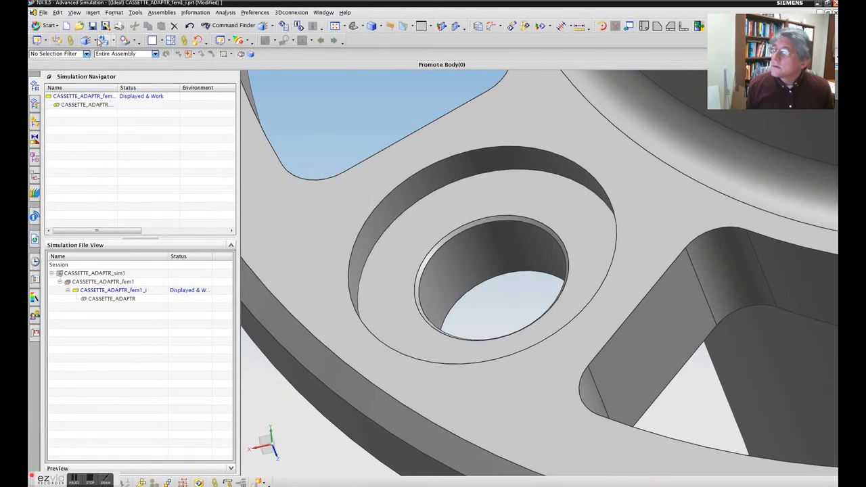
click(104, 41)
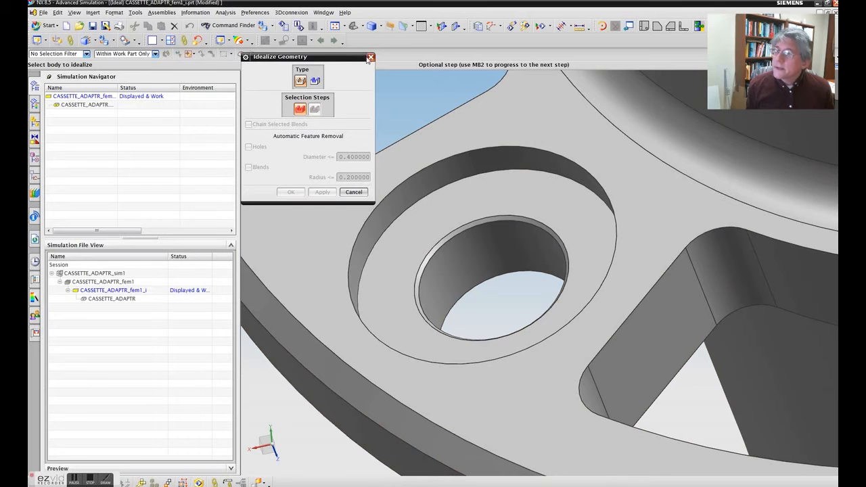
click(370, 57)
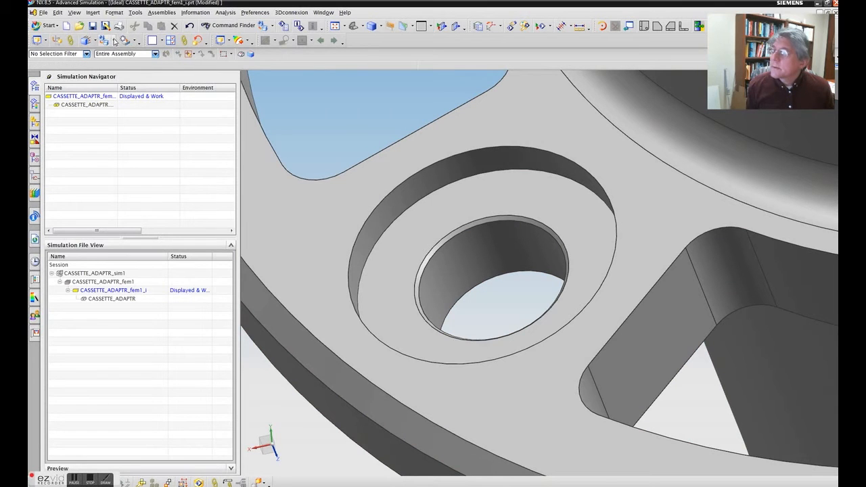
- Start Defeature Geometry and select the counterbore-side chamfer faces of two adjacent bolt holes that are still chamfered
click(114, 42)
click(116, 60)
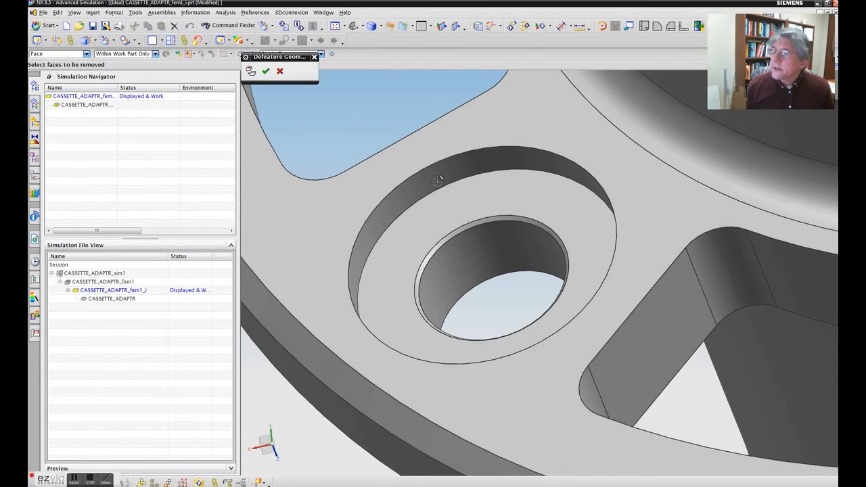
scroll(467, 271, down, 8)
scroll(685, 291, up, 5)
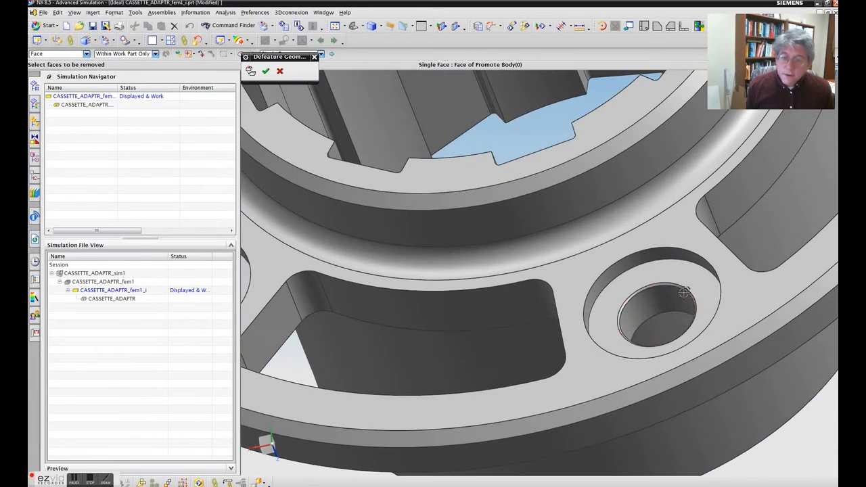
scroll(667, 293, up, 4)
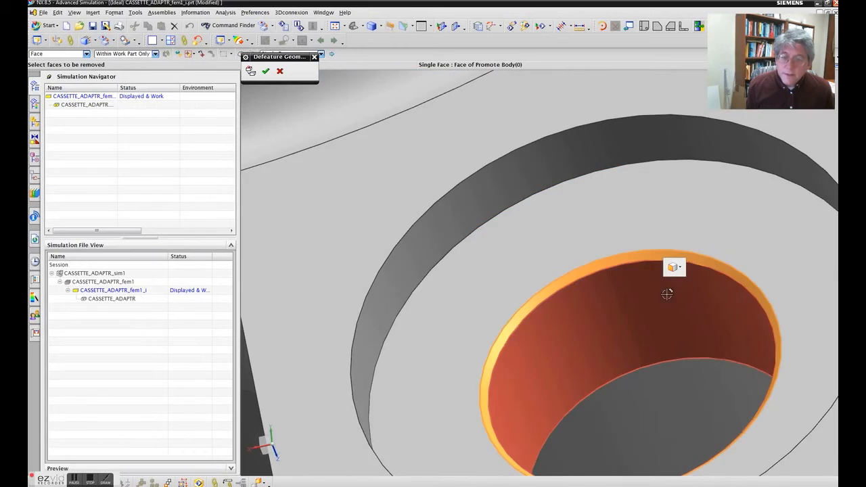
scroll(667, 294, down, 9)
scroll(758, 203, up, 5)
scroll(712, 234, down, 1)
scroll(712, 233, down, 4)
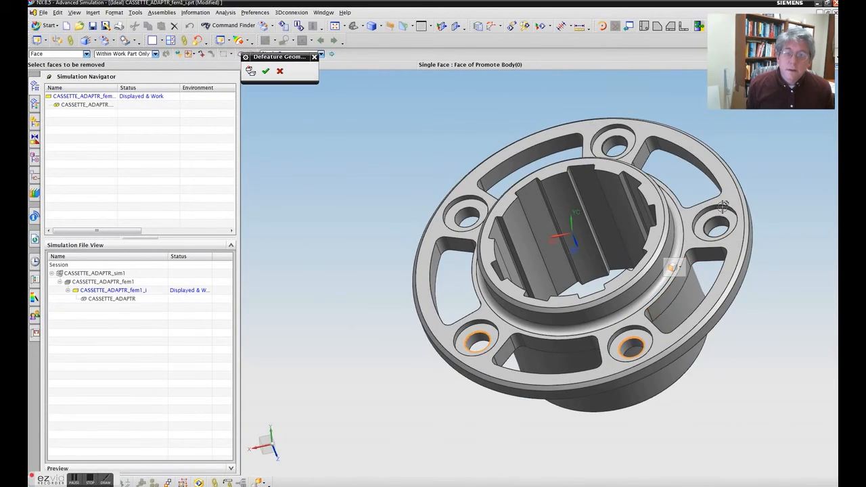
- Add the counterbore-side chamfer faces of the other two remaining bolt holes to the faces for removal
scroll(680, 274, up, 5)
click(656, 308)
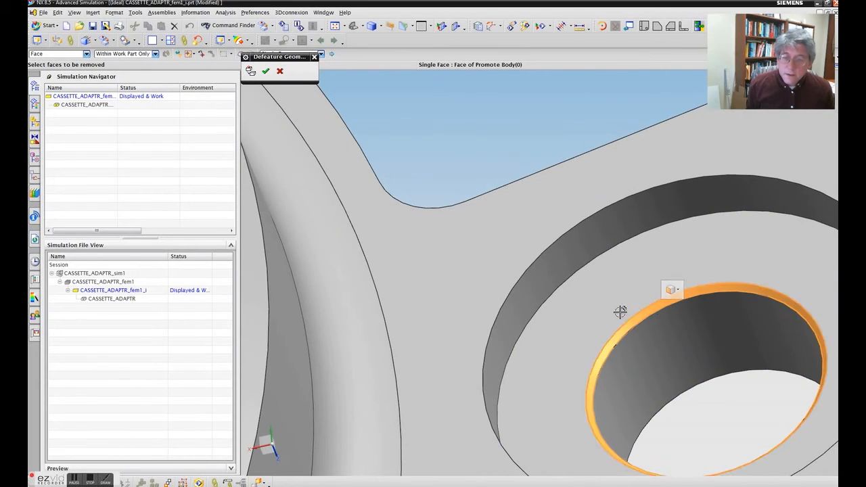
scroll(603, 305, down, 6)
scroll(581, 242, up, 5)
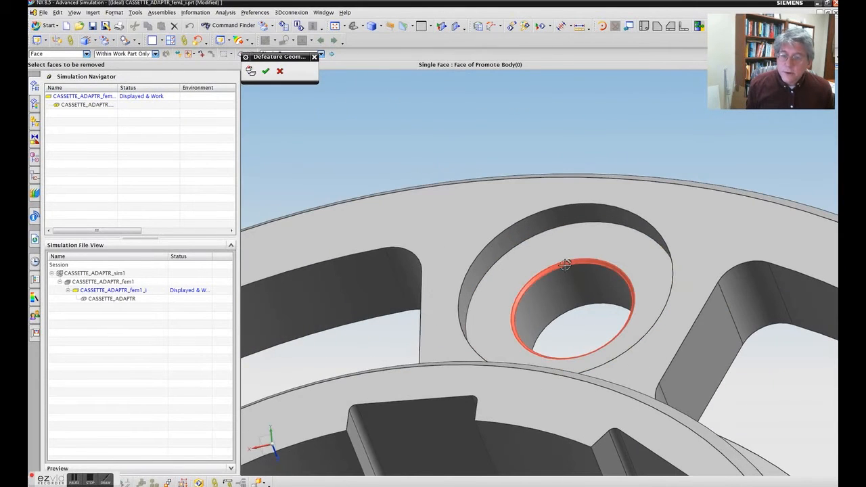
click(520, 286)
scroll(521, 287, down, 5)
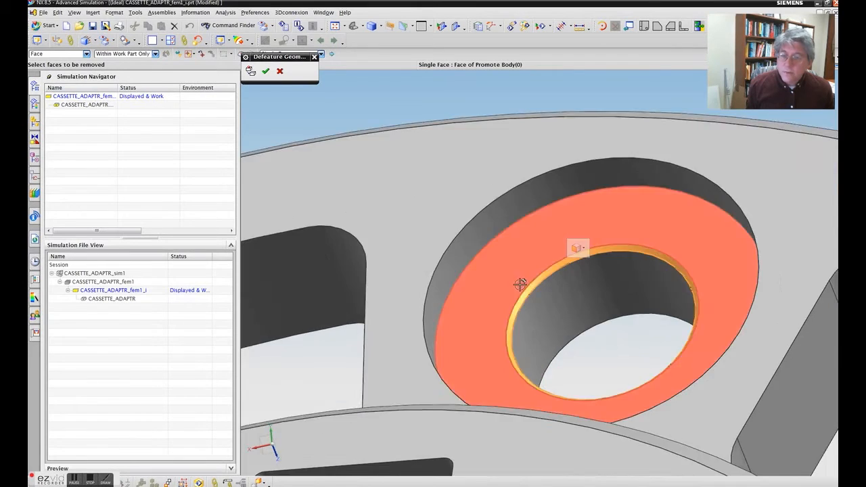
- Add the tube-side chamfer faces of two flange bolt holes to the faces for removal
middle_drag(474, 352, 501, 226)
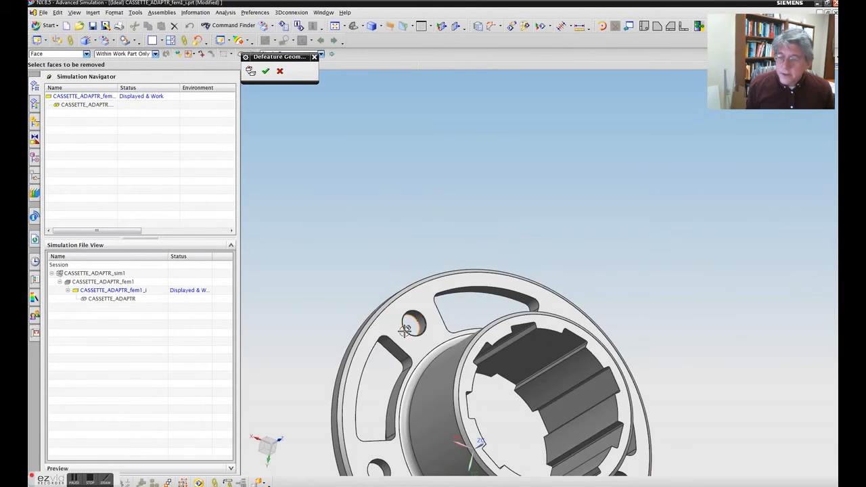
scroll(405, 330, up, 5)
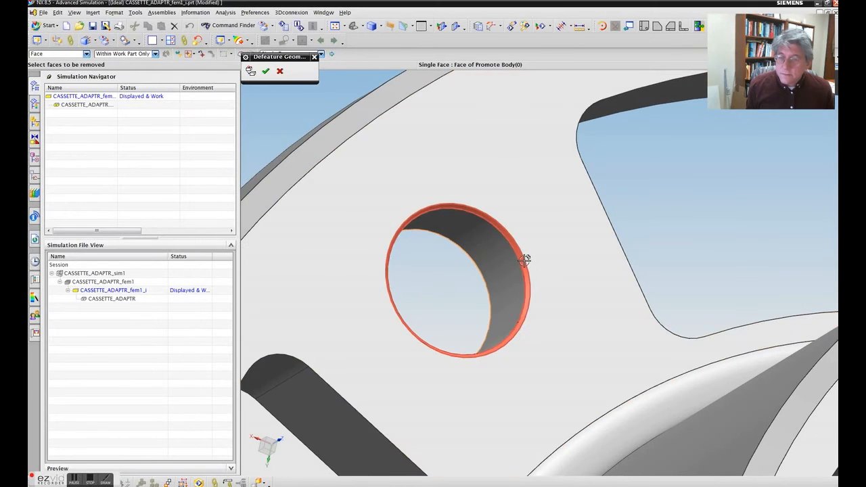
click(526, 259)
scroll(531, 304, down, 5)
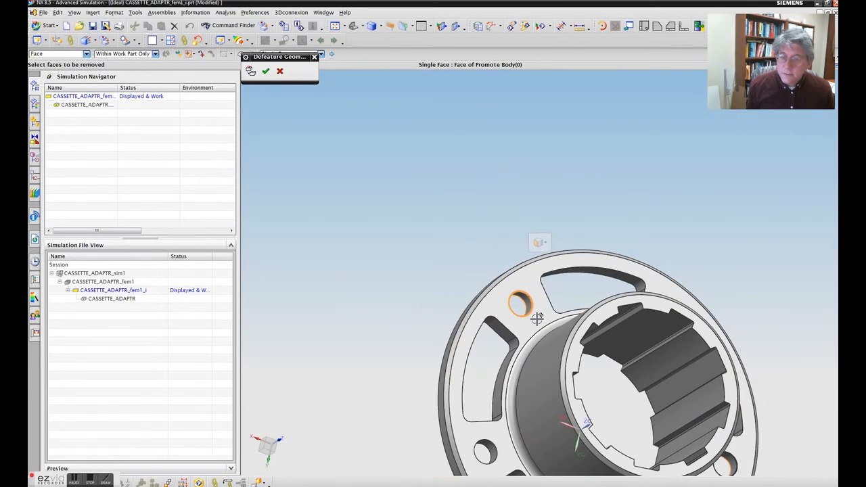
middle_drag(545, 335, 764, 449)
scroll(763, 448, down, 5)
scroll(763, 449, up, 7)
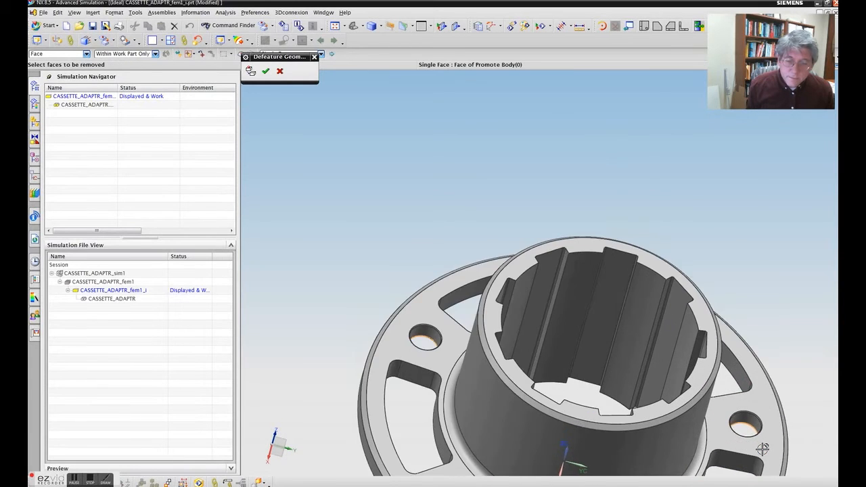
scroll(763, 449, up, 5)
click(745, 328)
- Try to add the tube-side chamfer of another bolt hole and remove all the selected faces
scroll(690, 314, down, 5)
scroll(639, 240, down, 5)
middle_drag(638, 240, 615, 244)
scroll(518, 212, down, 3)
scroll(521, 214, up, 12)
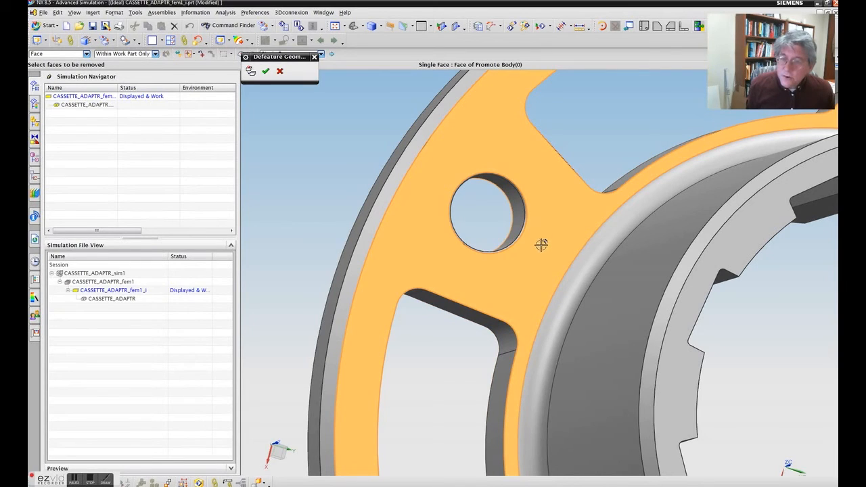
click(528, 231)
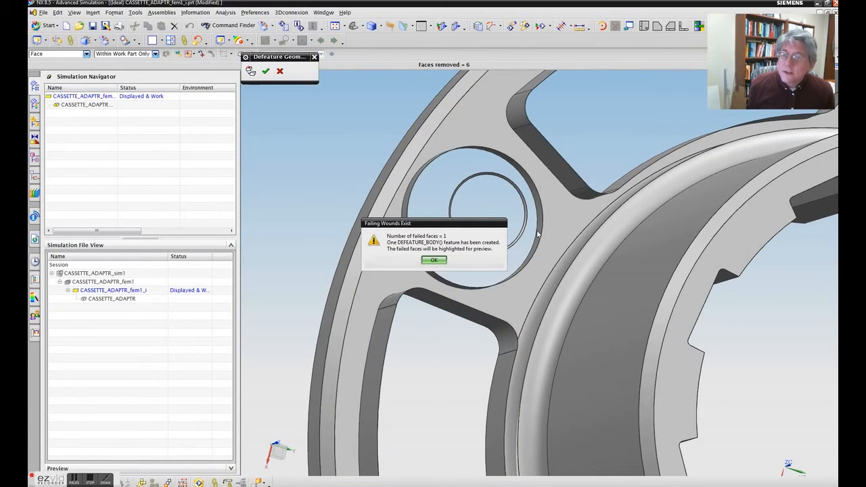
click(434, 260)
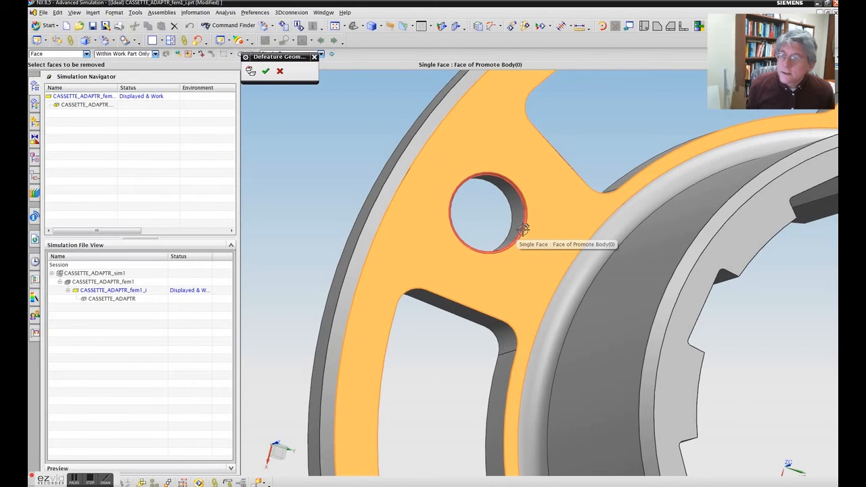
- Discard the wrongly selected flange face and leave Defeature Geometry without deleting any objects
click(443, 193)
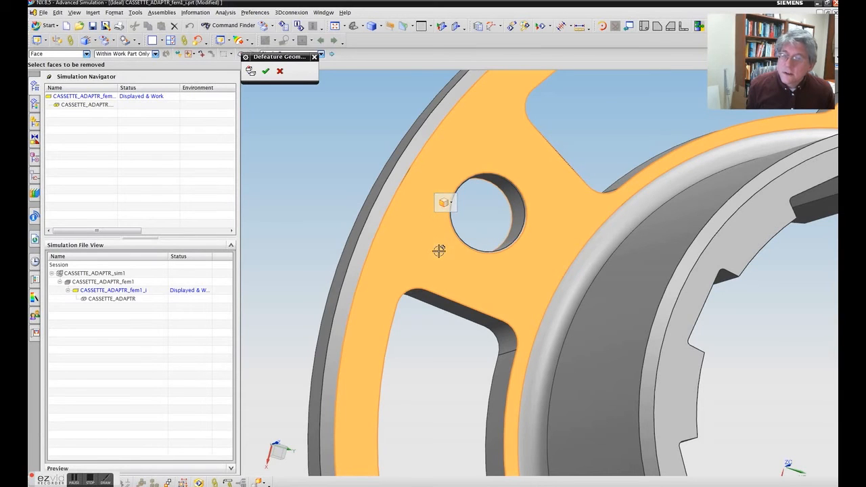
right_click(542, 265)
click(548, 244)
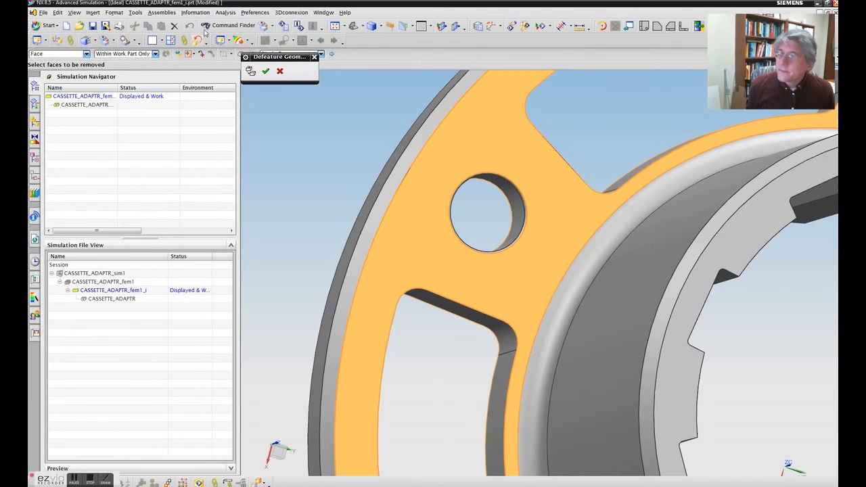
click(174, 27)
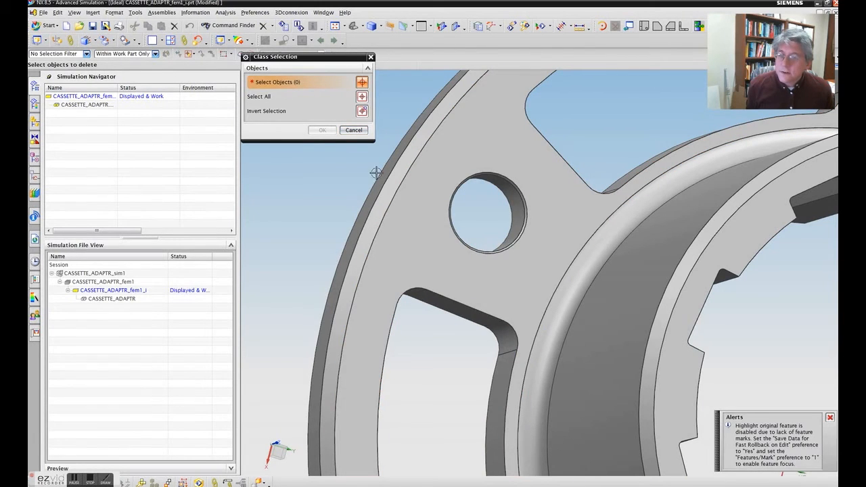
click(361, 129)
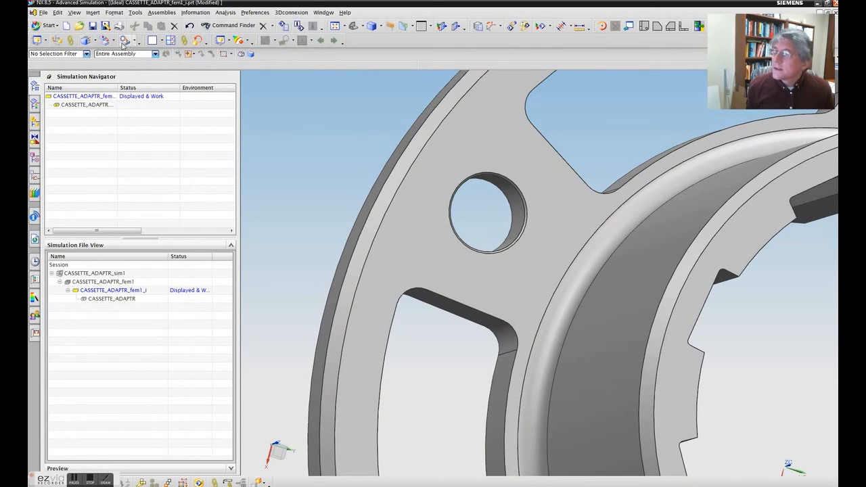
- Restart Defeature Geometry and select the tube-side chamfer face of the bolt hole that is still chamfered
click(107, 42)
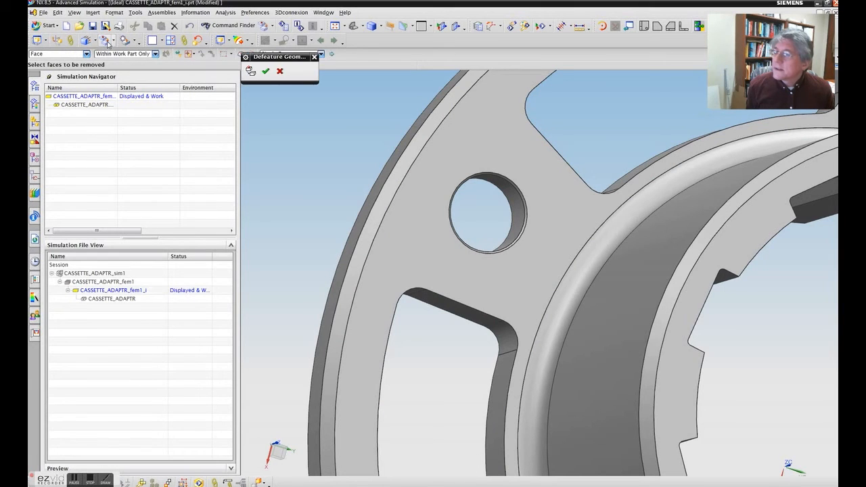
scroll(515, 209, down, 8)
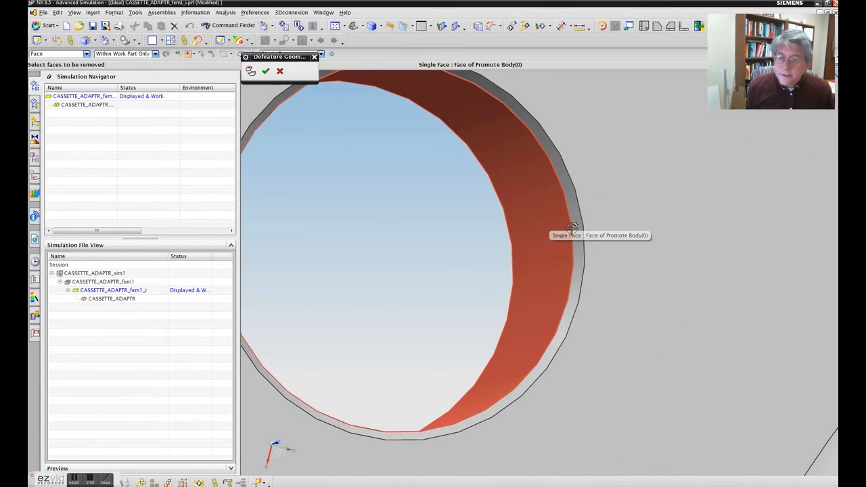
click(579, 235)
scroll(579, 244, up, 8)
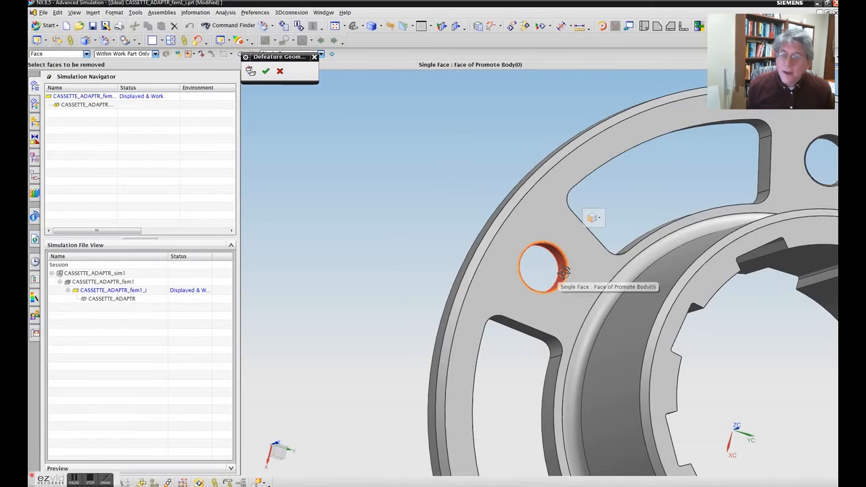
scroll(584, 299, down, 4)
scroll(582, 318, up, 8)
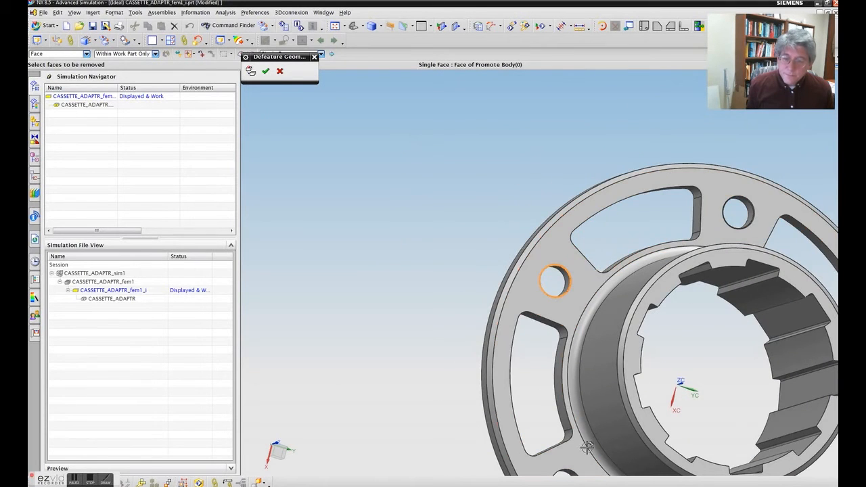
- Check the other tube-side bolt holes, add the remaining chamfer face to the selection and remove both faces
middle_drag(595, 427, 565, 406)
scroll(560, 458, up, 5)
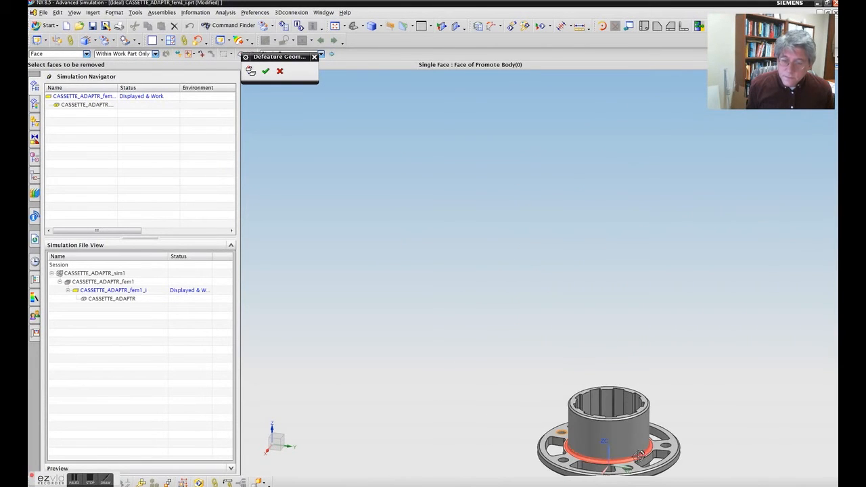
scroll(635, 459, down, 5)
scroll(635, 459, up, 7)
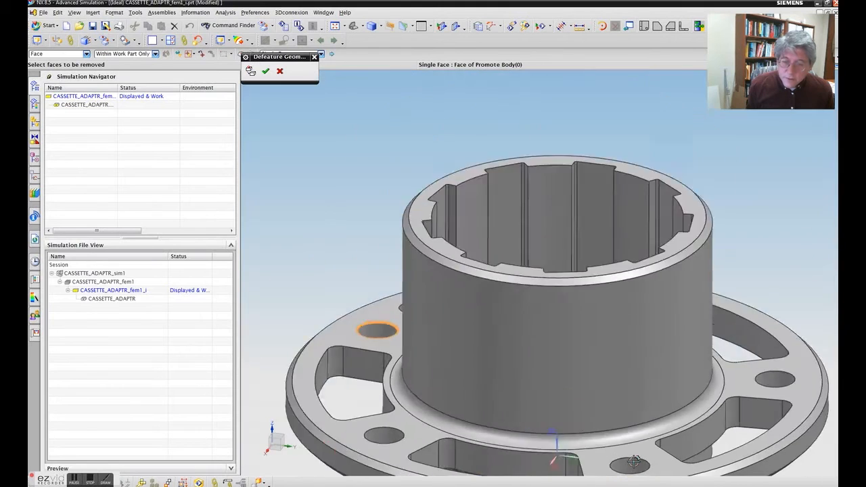
scroll(745, 413, down, 4)
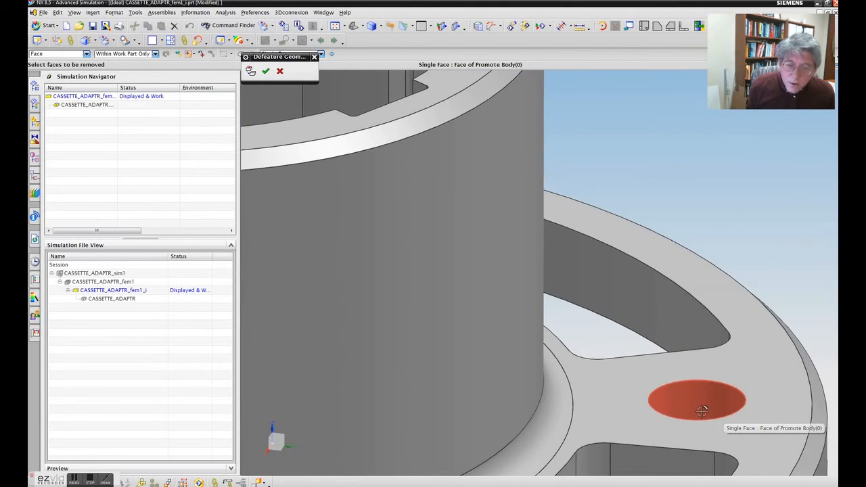
scroll(646, 385, up, 1)
scroll(645, 386, up, 4)
middle_drag(646, 386, 587, 370)
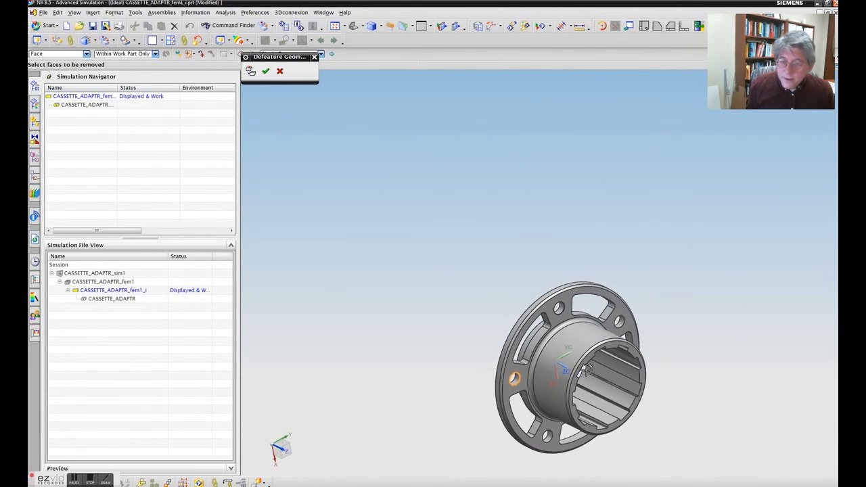
scroll(552, 335, down, 4)
scroll(552, 335, down, 5)
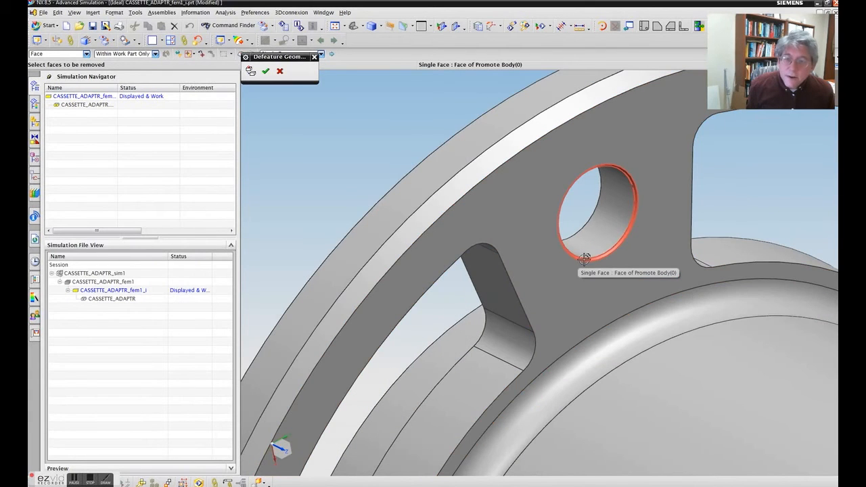
scroll(538, 366, up, 5)
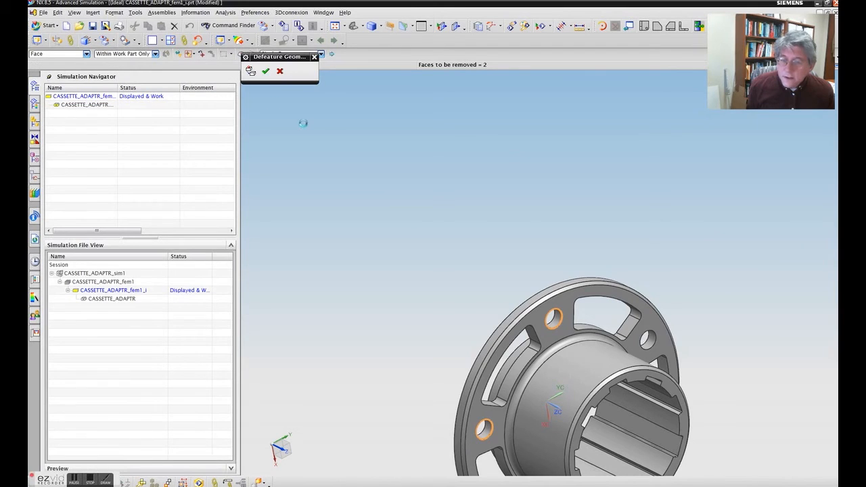
- Inspect the counterbore side of the flange and the small edge rounds of the internal spline up close
middle_drag(417, 250, 631, 321)
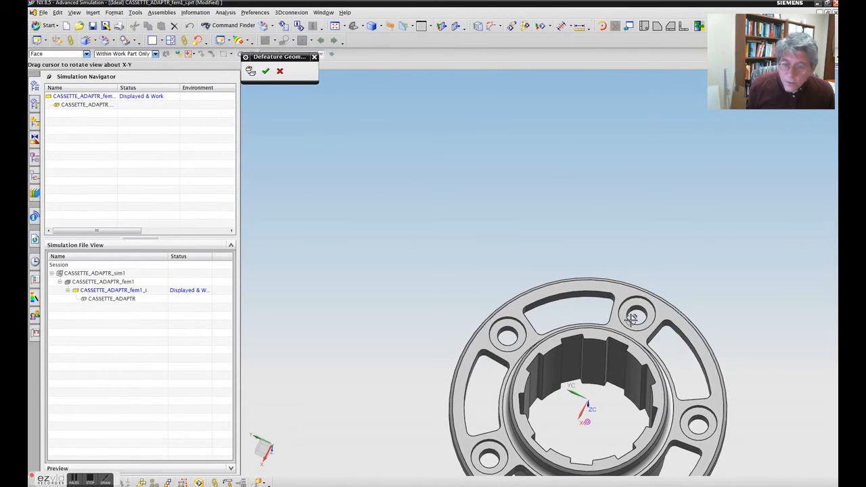
scroll(631, 321, down, 5)
scroll(633, 328, up, 5)
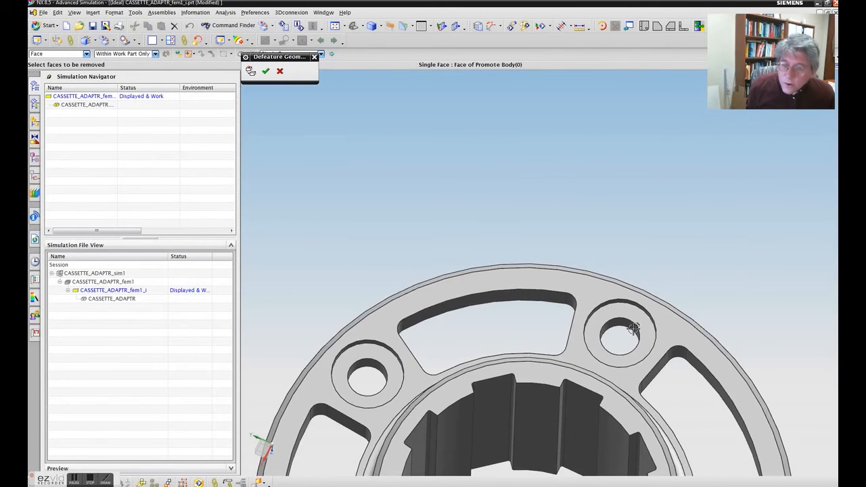
scroll(633, 328, up, 4)
middle_drag(633, 329, 566, 357)
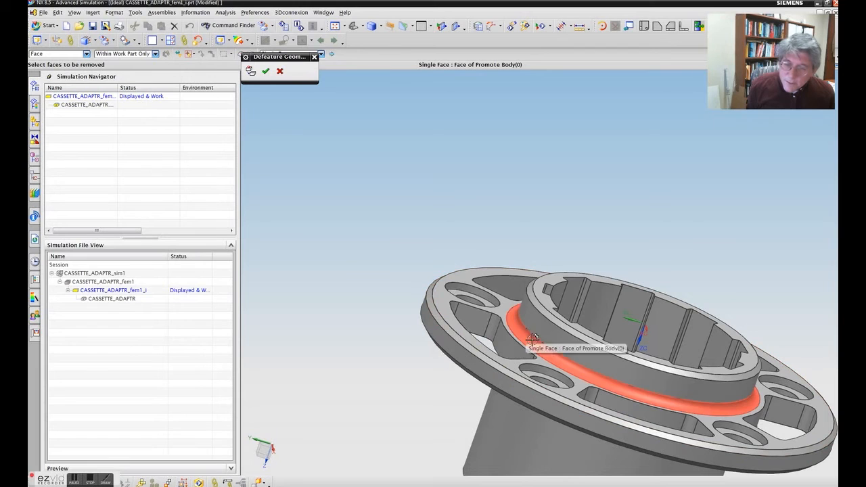
middle_drag(555, 350, 552, 288)
scroll(555, 293, up, 5)
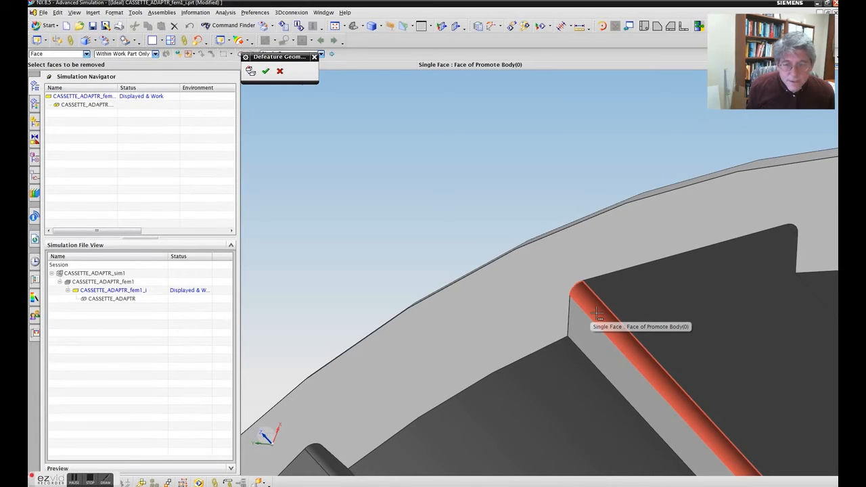
scroll(578, 335, down, 5)
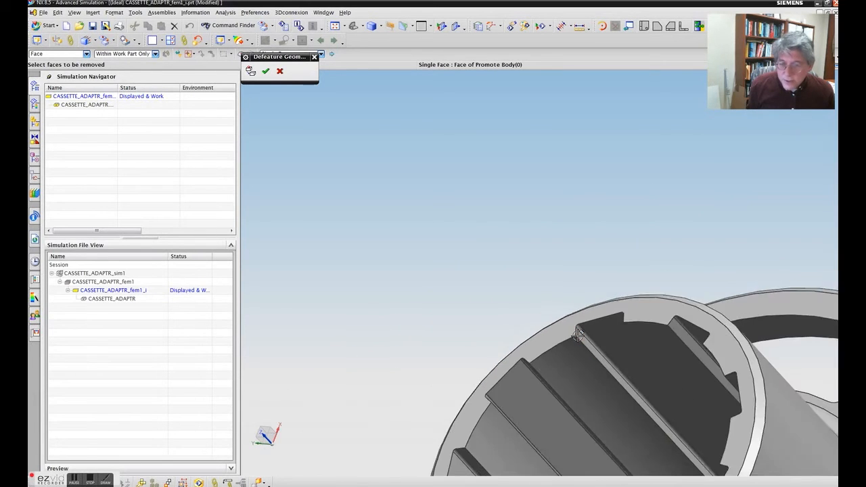
mouse_move(578, 335)
middle_down()
mouse_move(593, 333)
mouse_move(589, 342)
middle_up()
scroll(599, 385, up, 2)
scroll(598, 382, down, 7)
middle_drag(598, 387, 650, 318)
scroll(614, 384, up, 3)
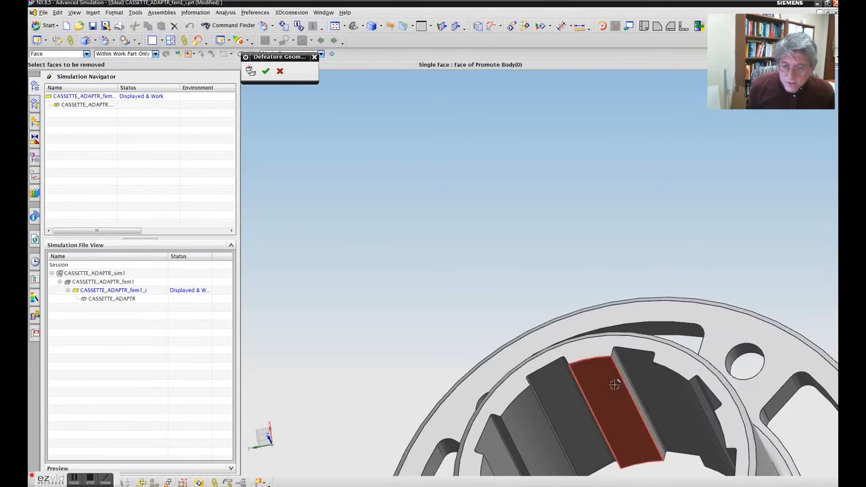
scroll(615, 385, up, 3)
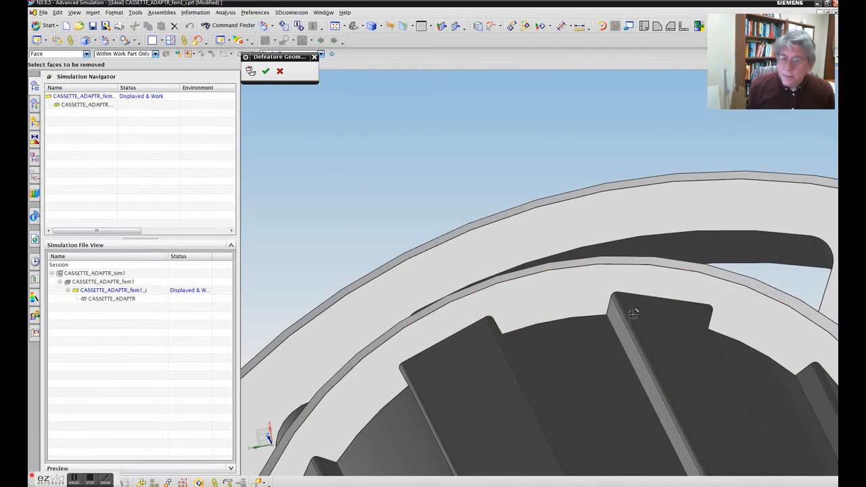
- Select the small edge round faces on adjacent internal spline ridges as faces for removal
middle_drag(522, 361, 607, 305)
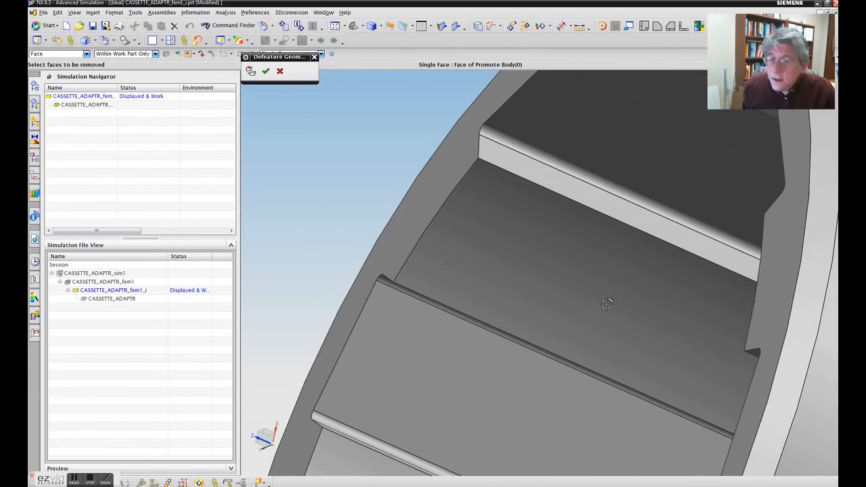
middle_drag(607, 304, 587, 304)
click(545, 185)
click(446, 295)
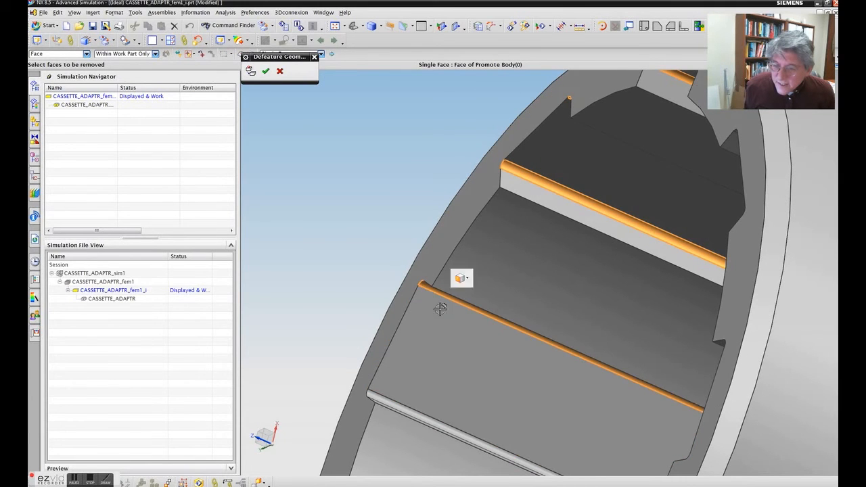
click(391, 402)
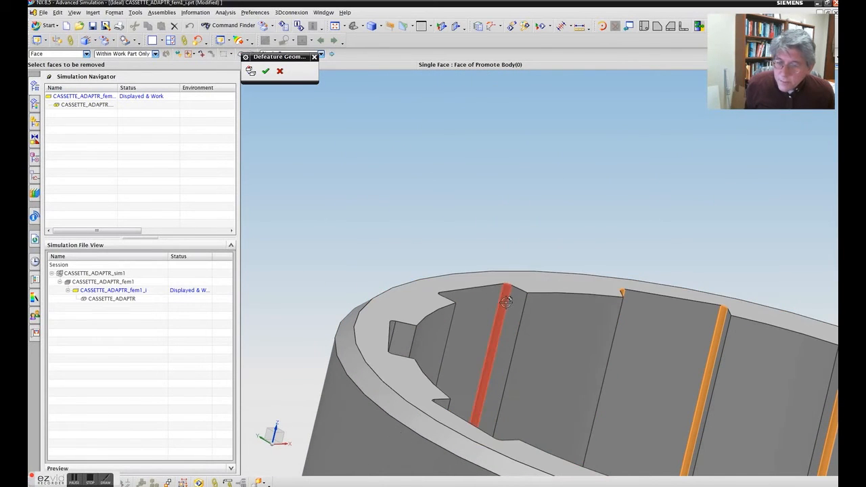
click(483, 315)
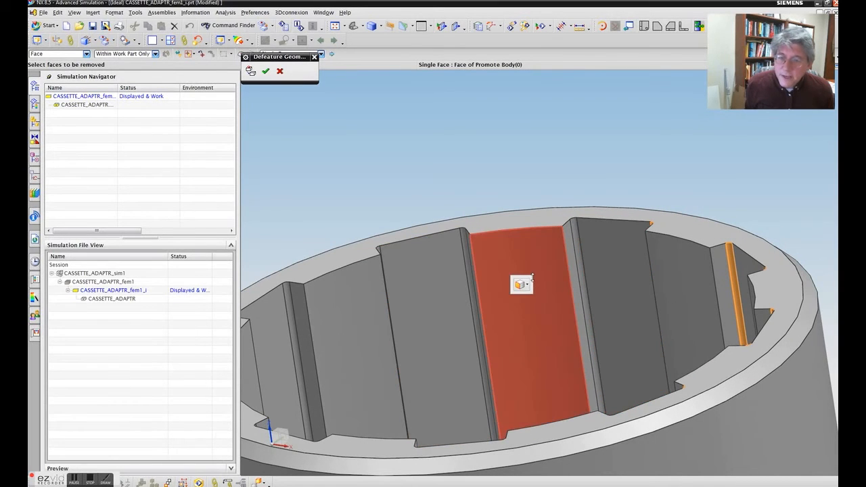
- Add the small edge round faces of further ridges around the internal spline to the faces for removal
click(579, 256)
click(471, 259)
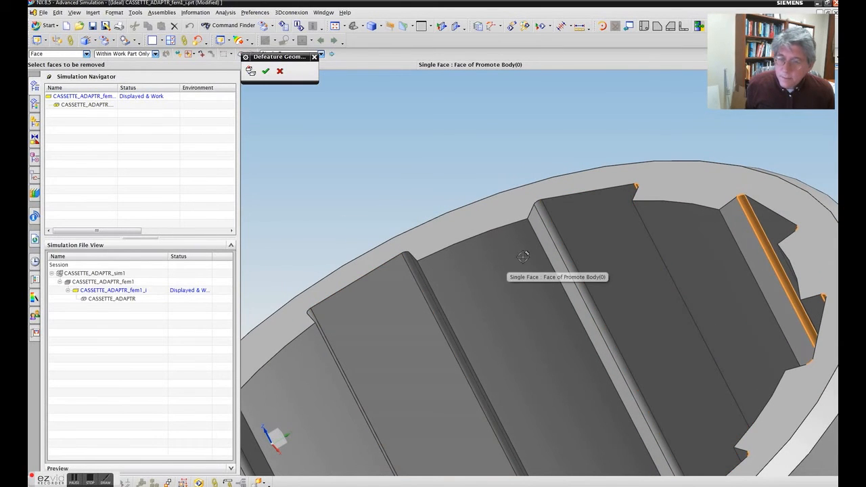
click(574, 233)
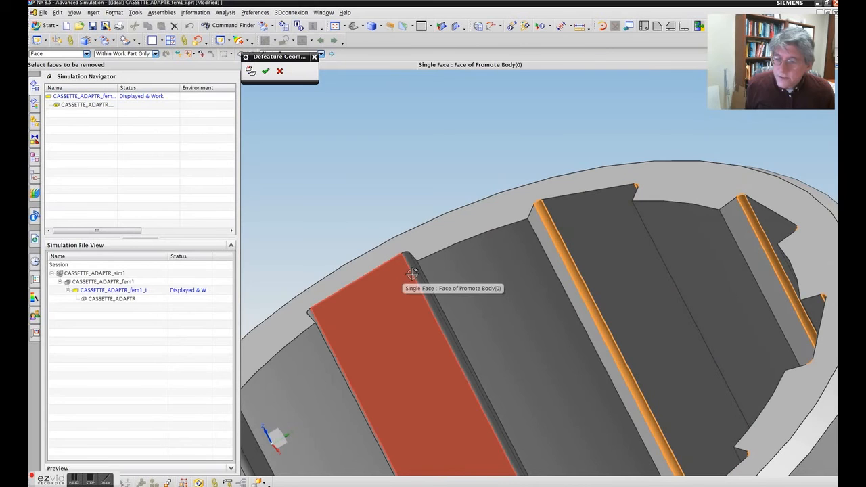
click(413, 273)
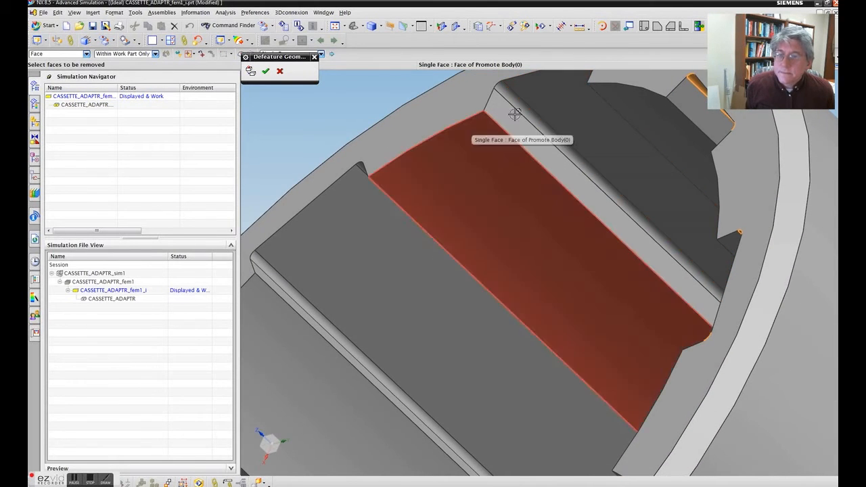
click(414, 189)
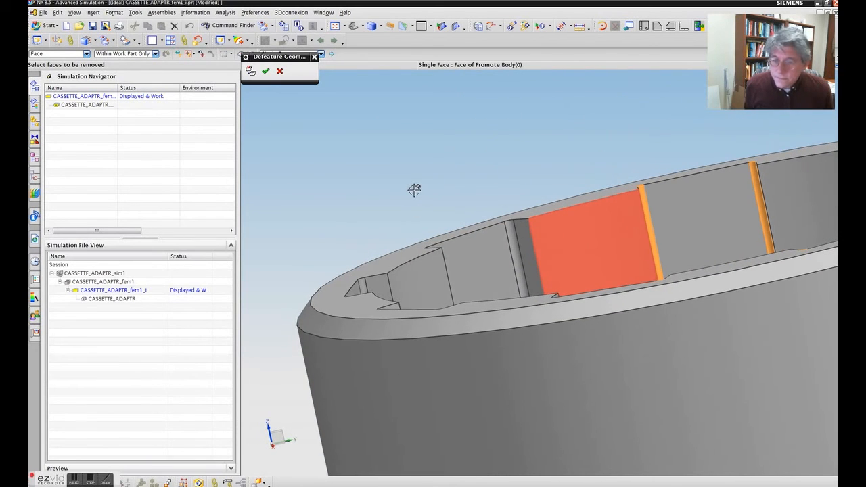
click(518, 250)
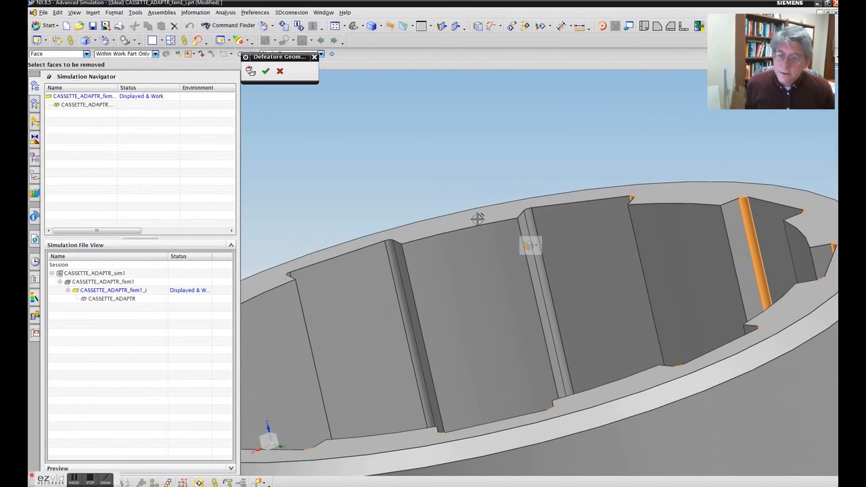
click(534, 247)
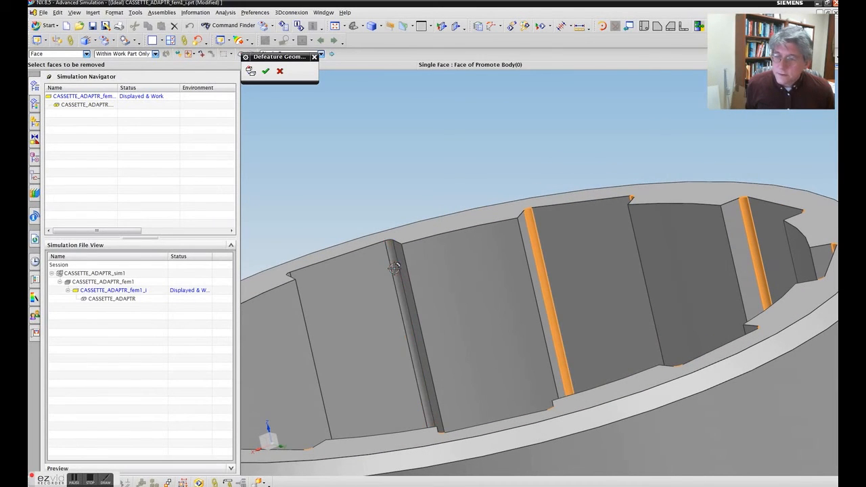
- Select the remaining edge round faces of the internal spline and remove all the selected rounds
click(395, 269)
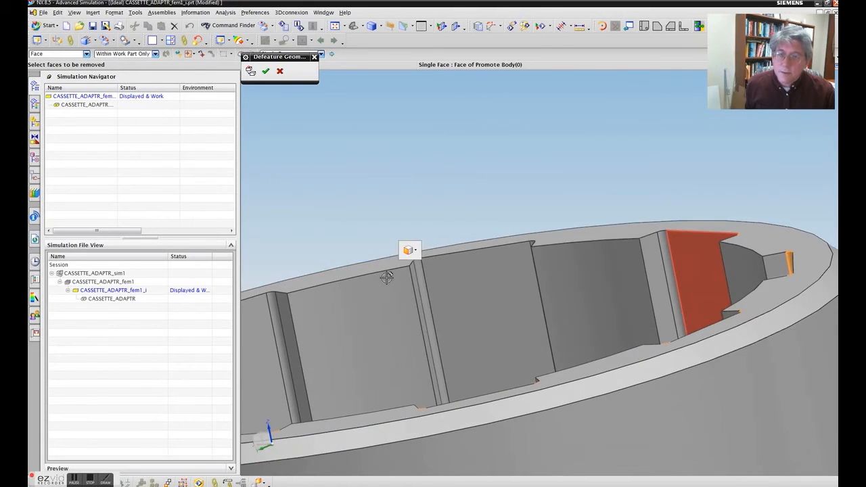
click(654, 268)
click(412, 289)
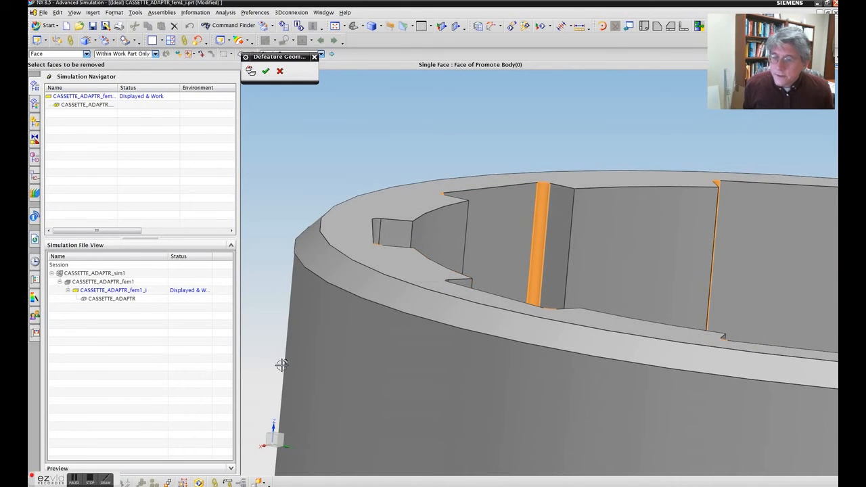
click(377, 230)
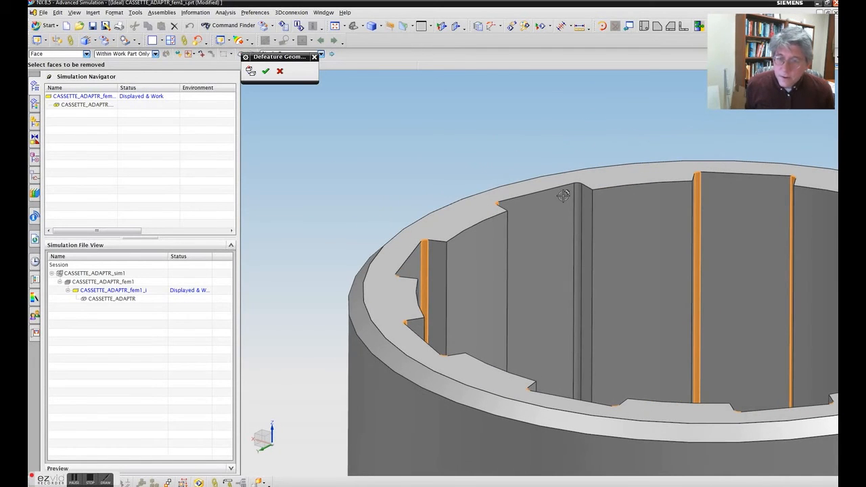
click(567, 190)
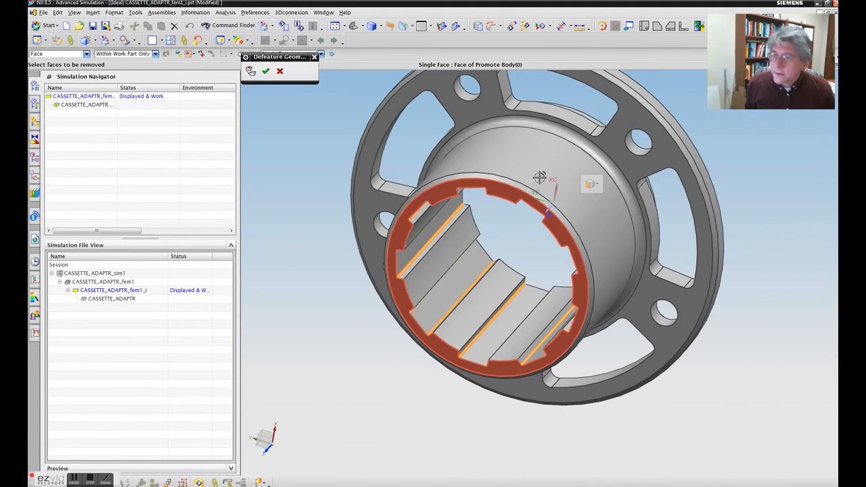
click(266, 71)
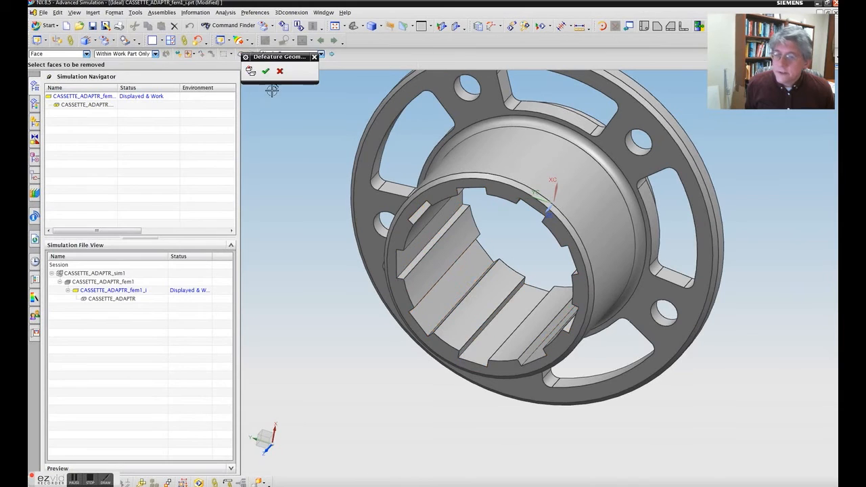
- Check the sharpened spline edges up close, leave Defeature Geometry and save the idealized part
scroll(384, 223, up, 3)
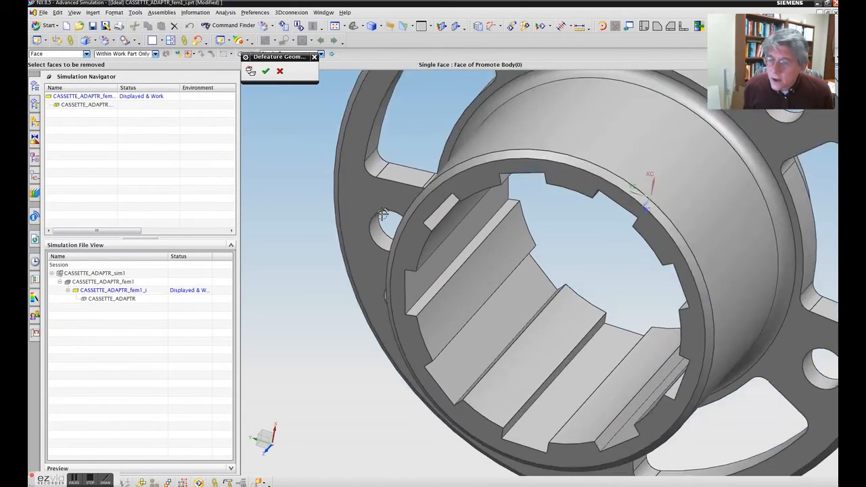
middle_drag(431, 237, 449, 204)
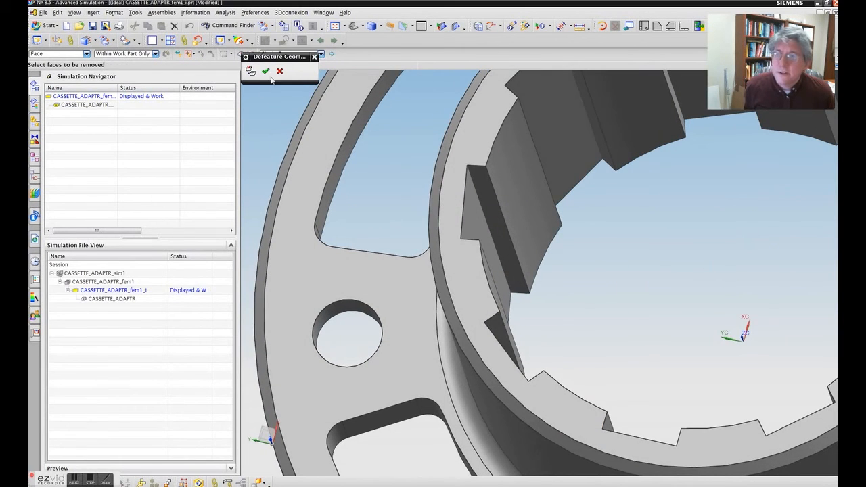
click(315, 56)
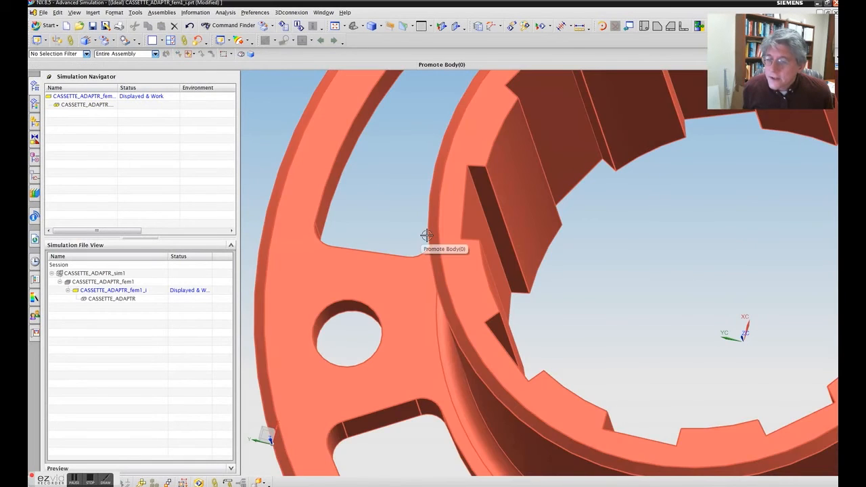
key(ctrl+f)
scroll(428, 238, up, 3)
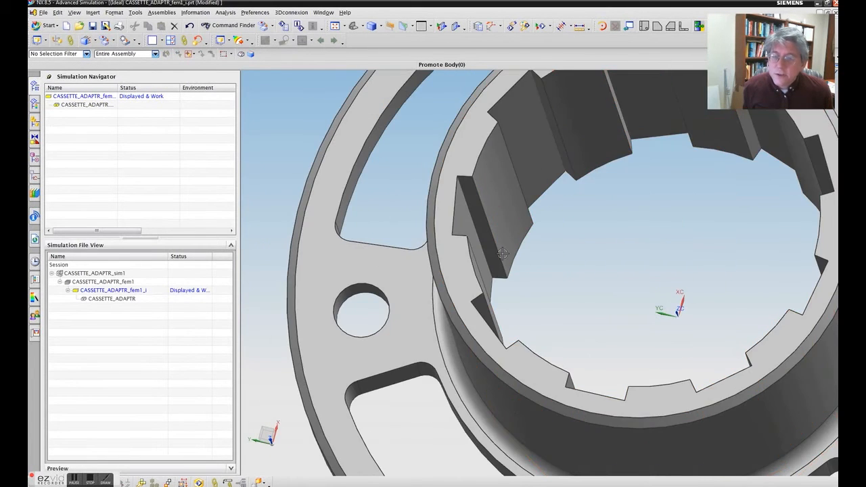
scroll(506, 265, up, 3)
scroll(507, 265, down, 5)
scroll(506, 266, down, 2)
middle_drag(580, 298, 562, 277)
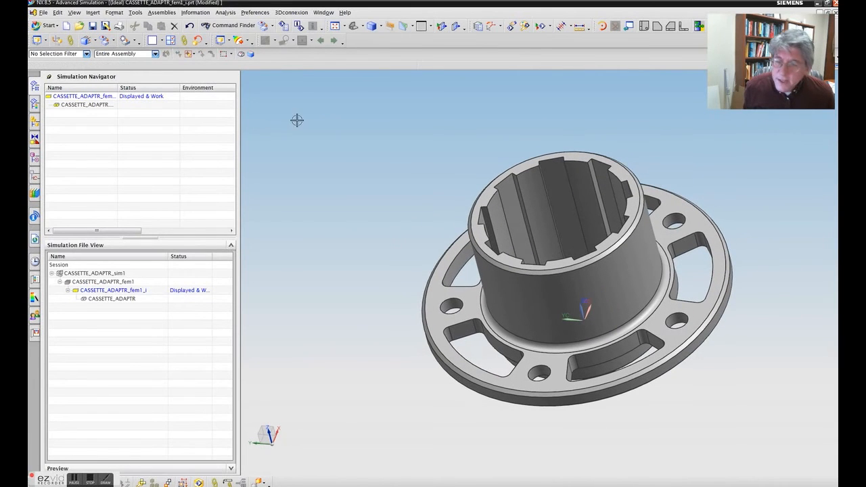
click(94, 26)
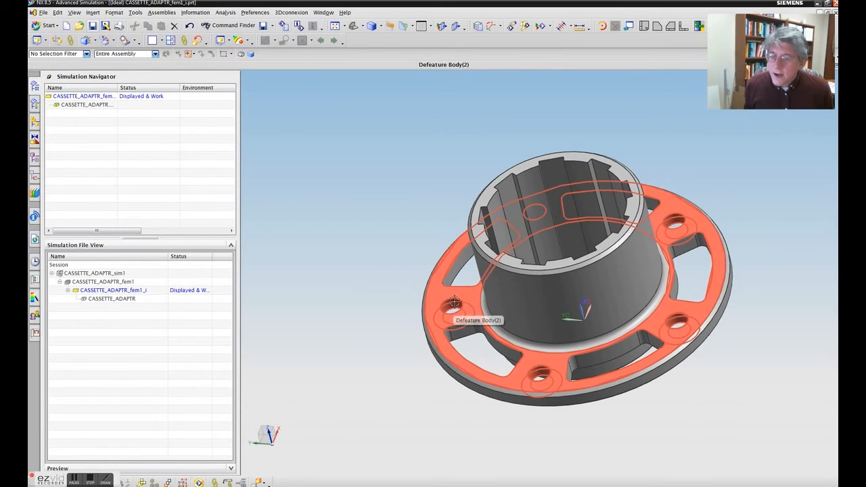
- Try removing the cylindrical face of one flange bolt hole with Defeature Geometry, and undo the removal
click(135, 43)
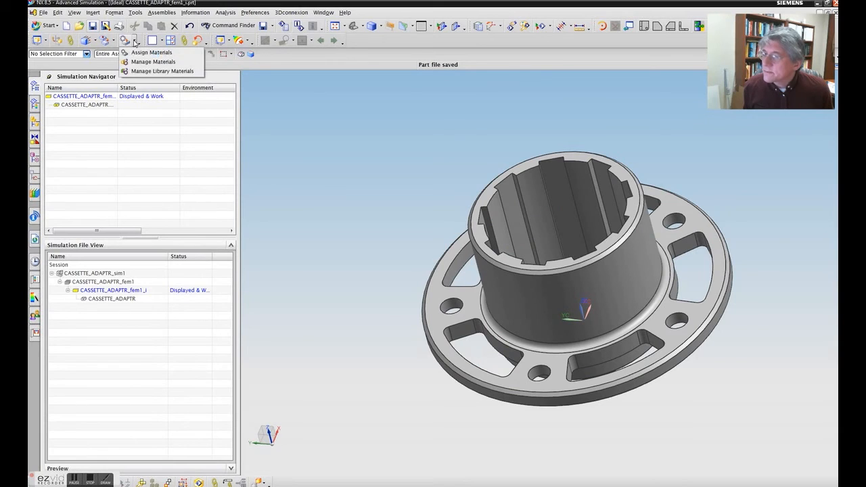
click(305, 127)
click(105, 40)
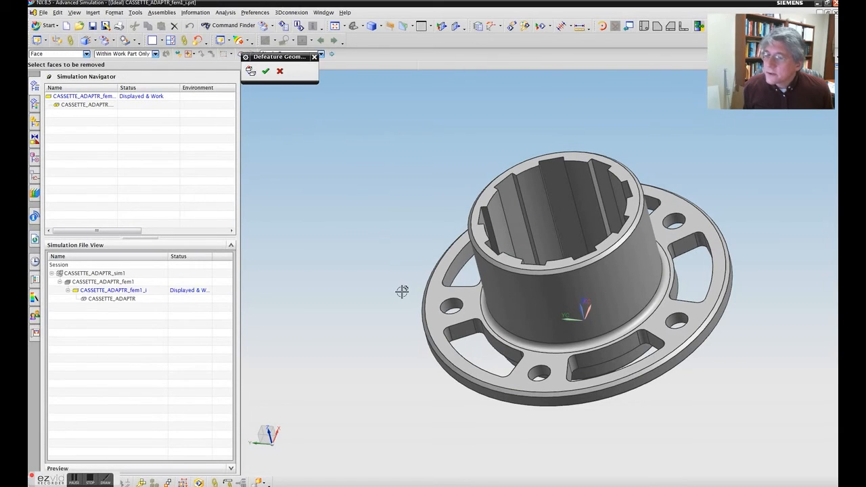
click(450, 304)
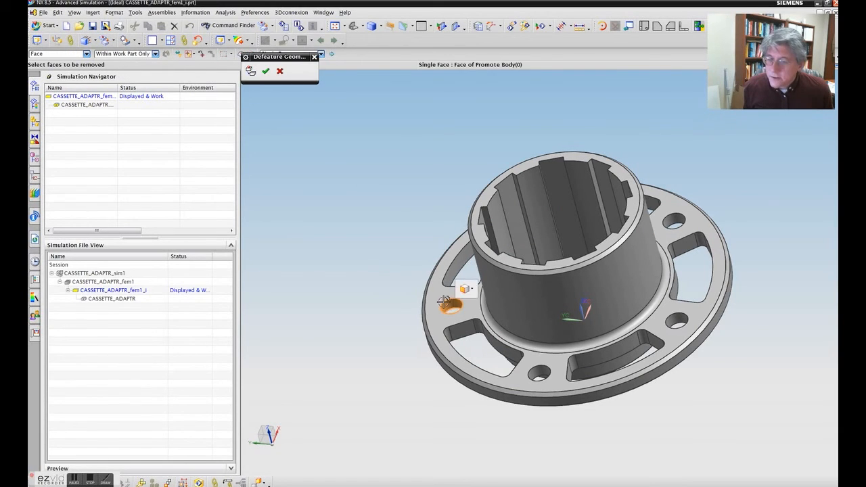
click(266, 72)
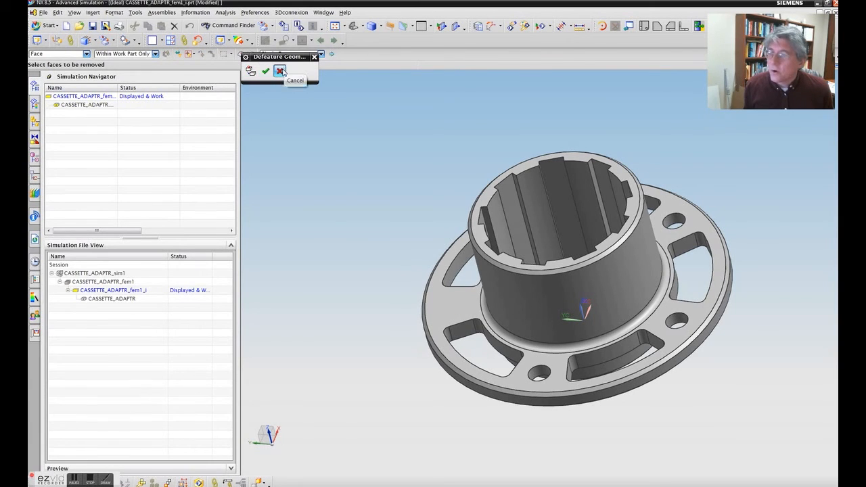
click(280, 71)
click(189, 26)
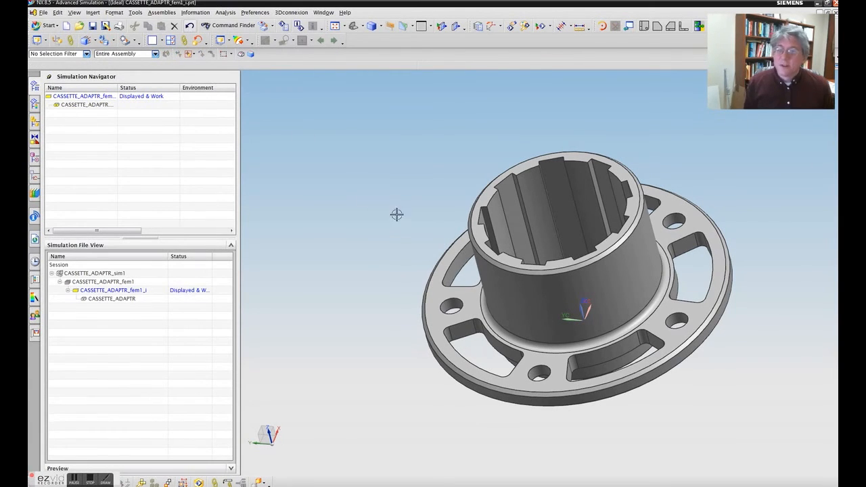
- Open Idealize Geometry to view its automatic hole and blend removal options, and close it without changes
scroll(529, 279, up, 4)
scroll(524, 291, down, 3)
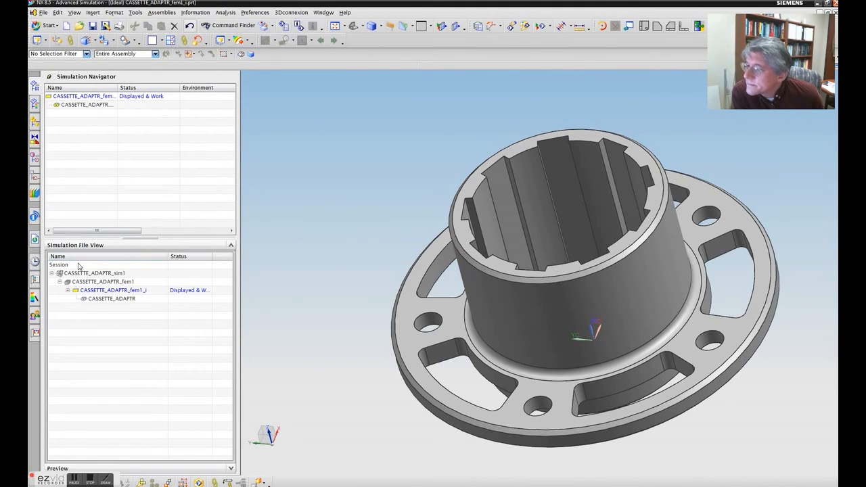
click(114, 42)
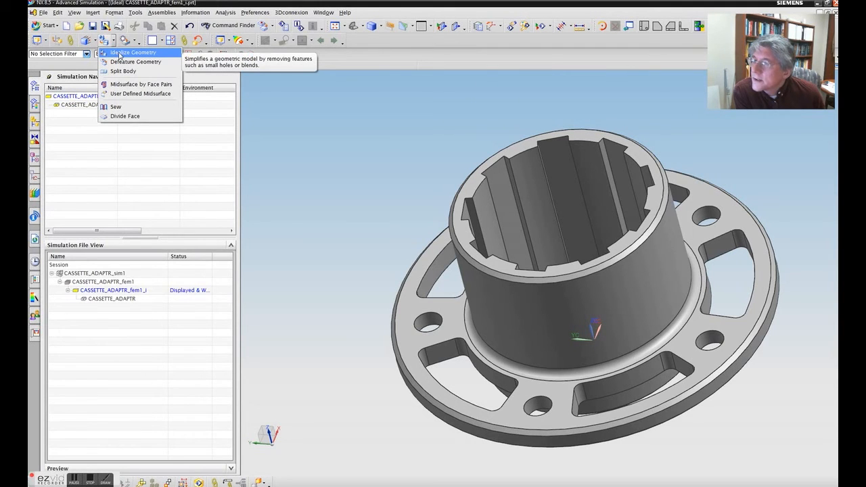
click(120, 54)
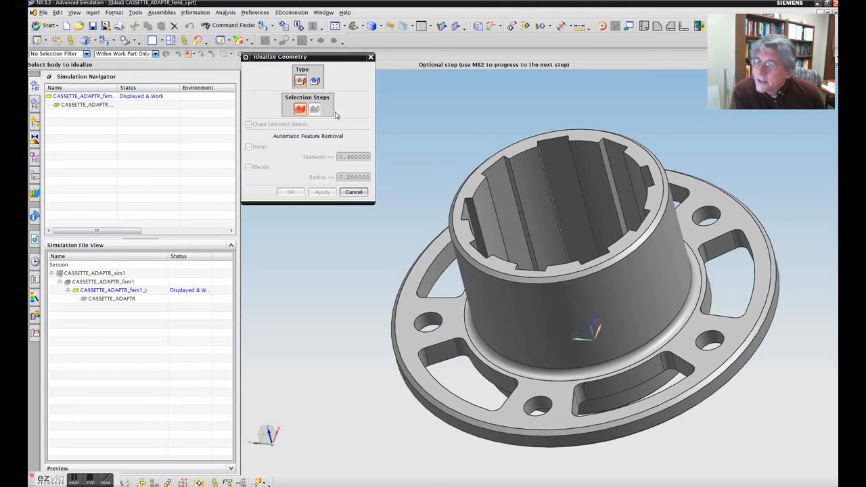
click(370, 57)
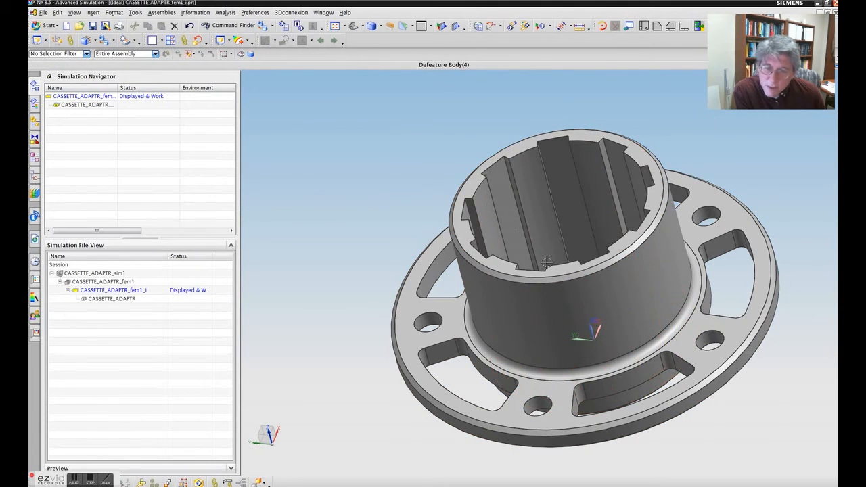
- Remove the outer chamfer face of the spline hub on the counterbore side of the flange with Defeature Geometry
scroll(620, 317, up, 3)
scroll(620, 316, down, 5)
middle_drag(620, 317, 602, 269)
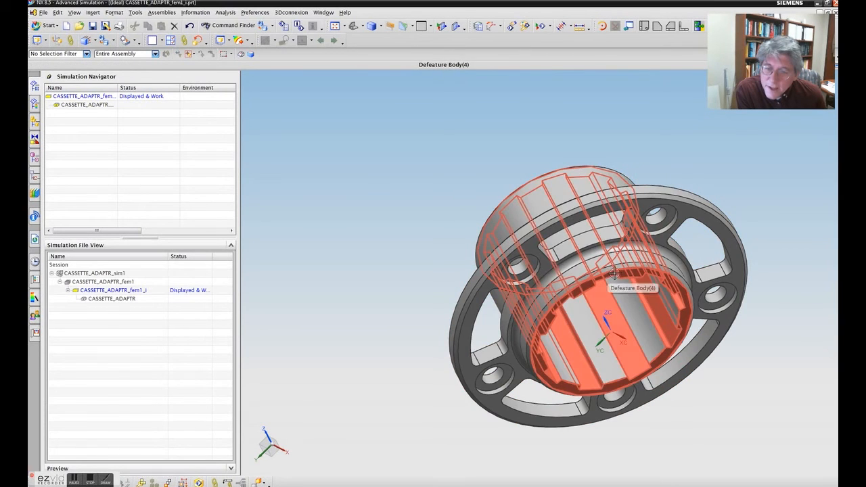
middle_drag(585, 259, 546, 217)
scroll(546, 217, up, 5)
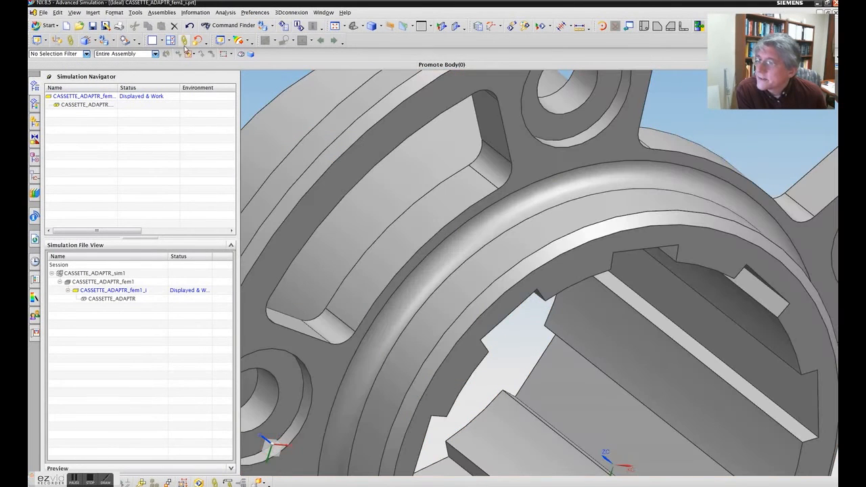
click(134, 42)
click(111, 42)
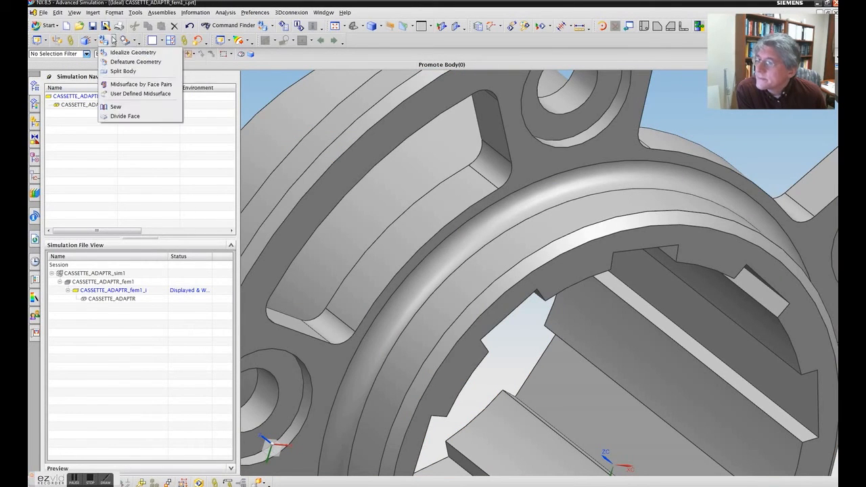
click(114, 62)
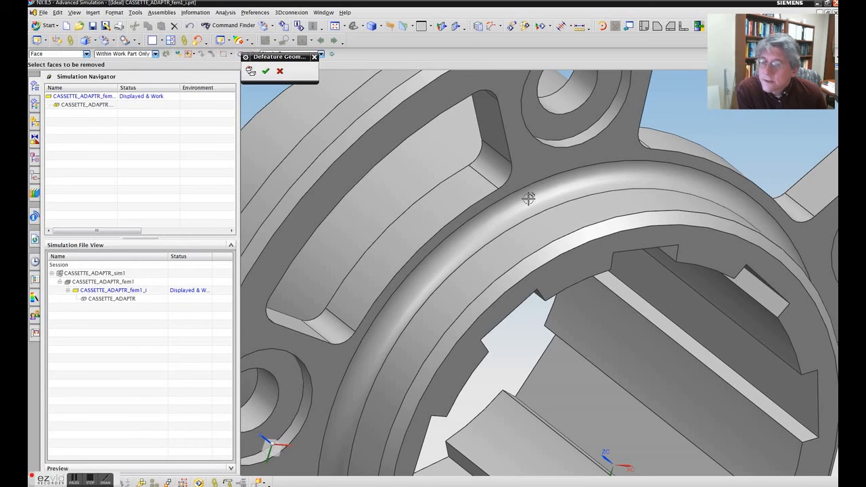
click(555, 245)
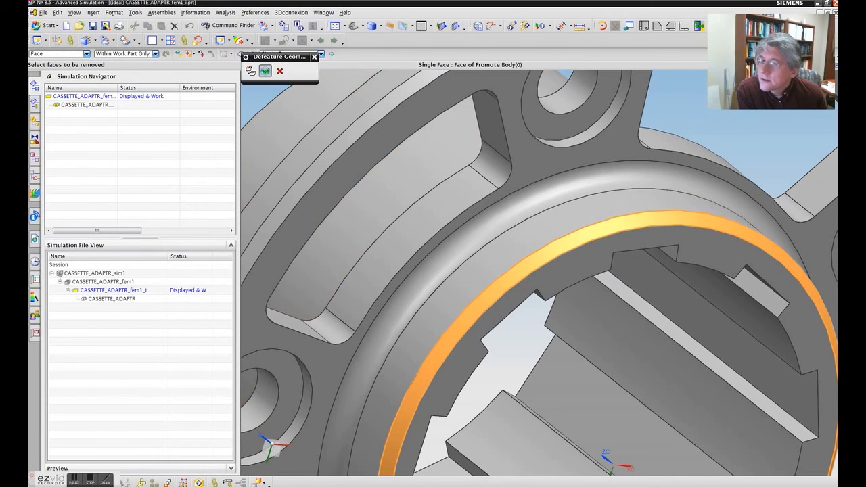
click(264, 71)
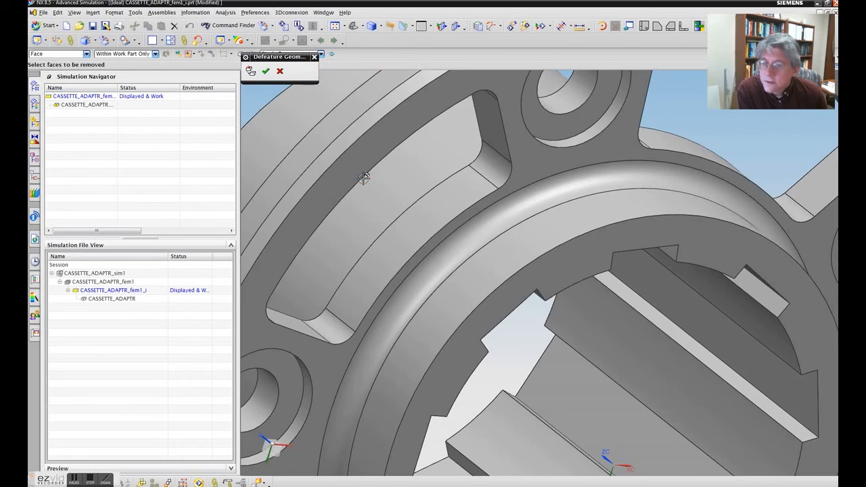
- Check the whole adapter from the tube side, leave Defeature Geometry and save the idealized part again
key(ctrl+f)
middle_drag(373, 180, 413, 196)
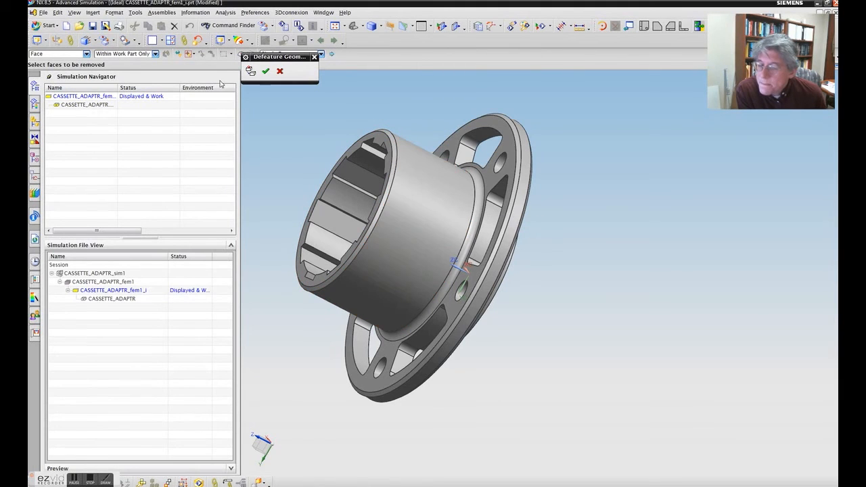
click(314, 57)
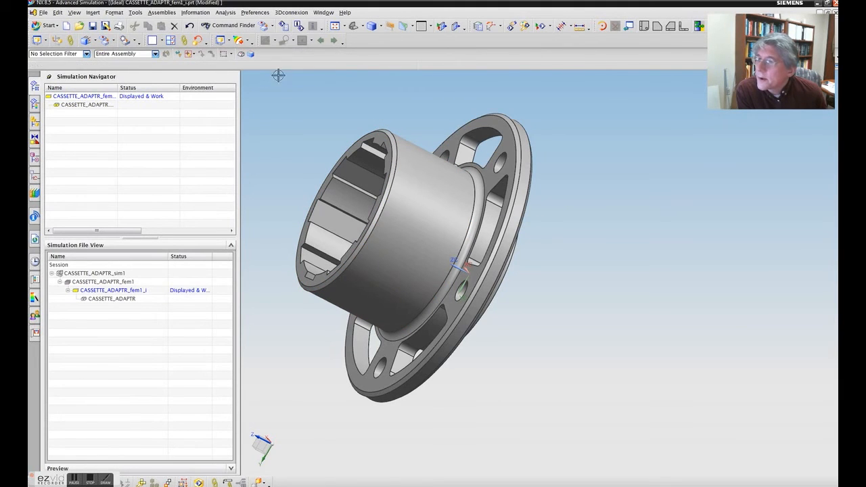
click(94, 25)
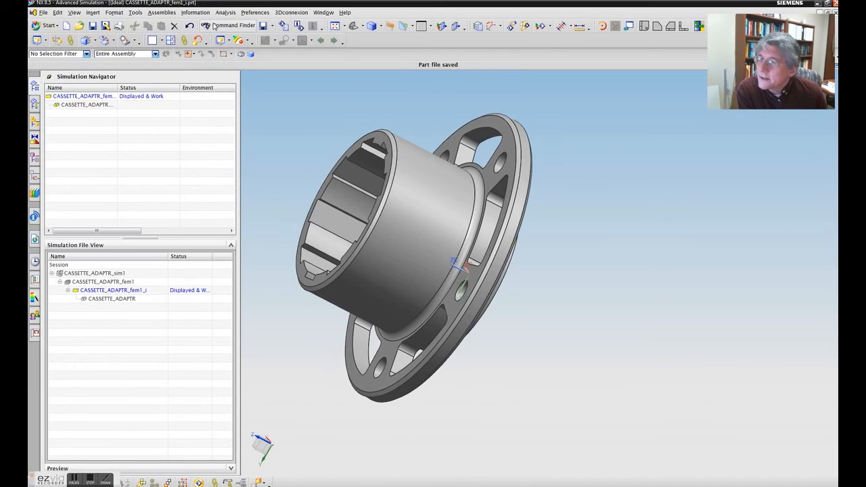
- Display the original CASSETTE_ADAPTR.prt for comparison, return to CASSETTE_ADAPTR_fem1_i.prt and examine its flange and spline faces
click(326, 13)
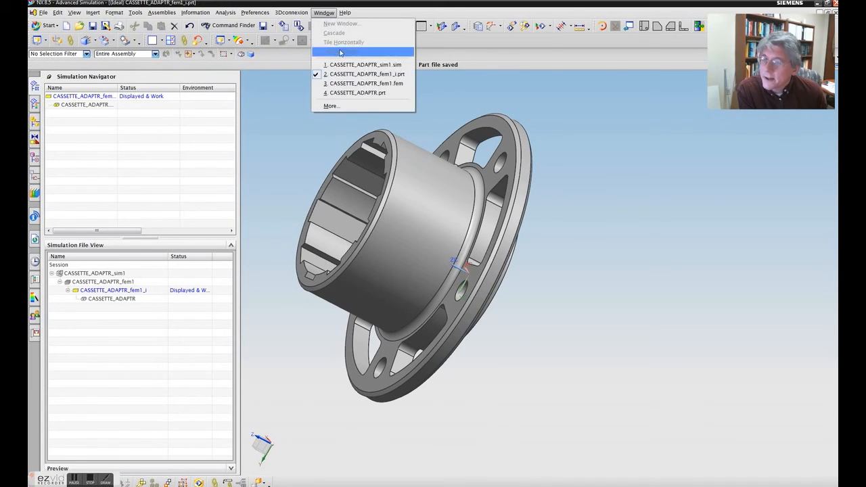
click(352, 93)
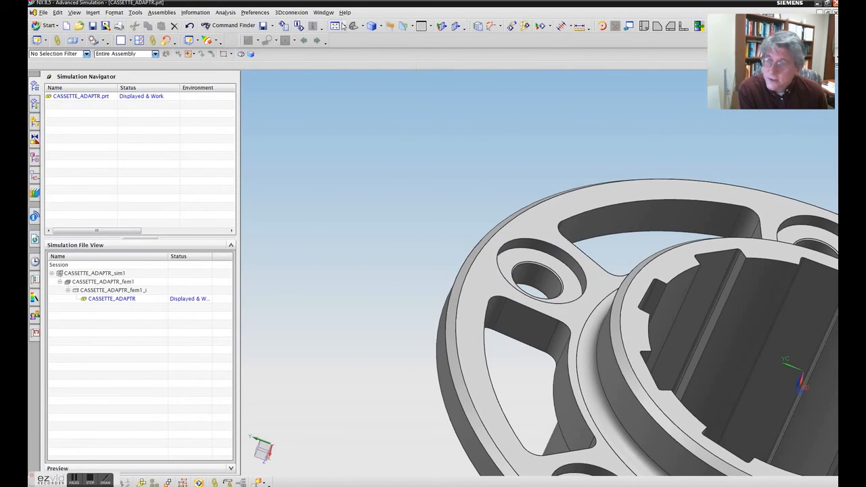
click(324, 13)
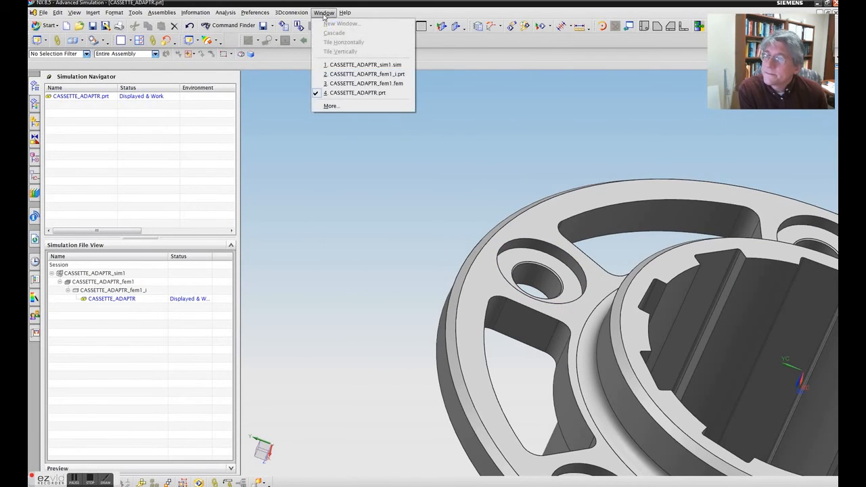
click(356, 75)
mouse_move(440, 187)
middle_down()
mouse_move(415, 211)
mouse_move(416, 193)
middle_up()
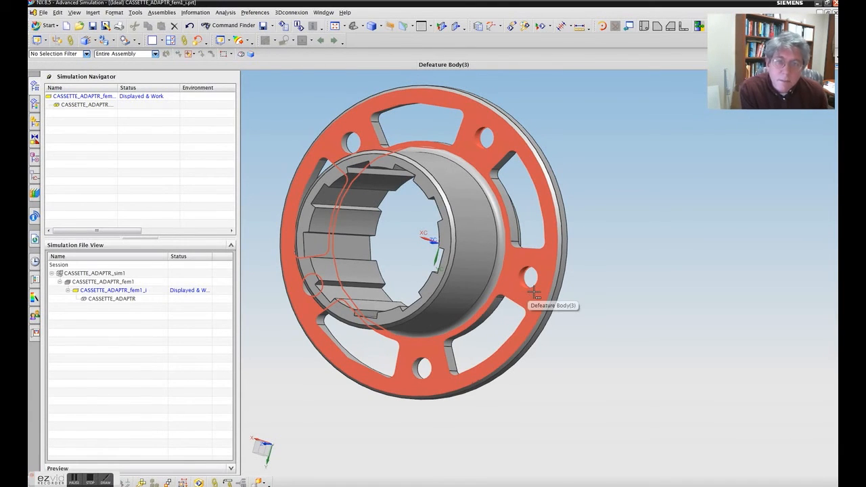
middle_drag(514, 300, 425, 190)
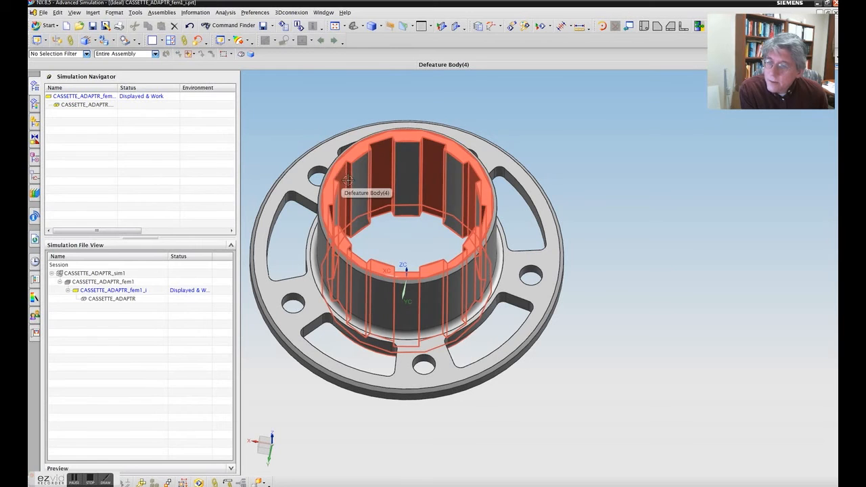
middle_drag(397, 218, 427, 180)
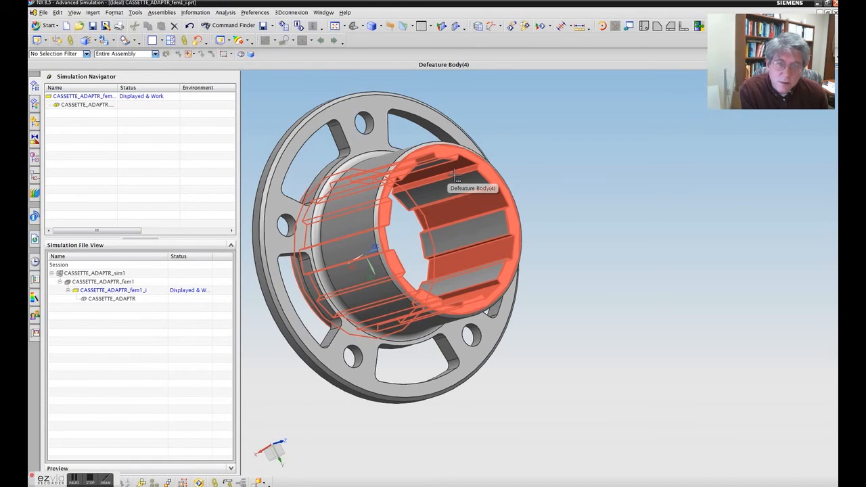
scroll(433, 181, up, 5)
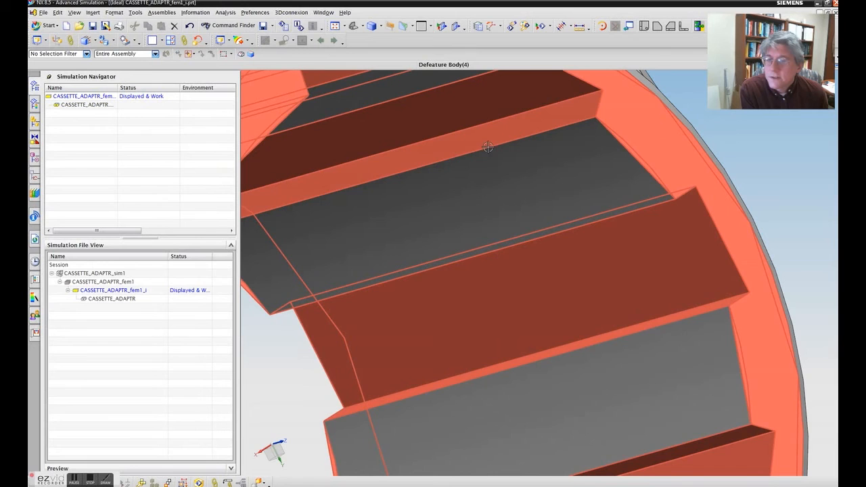
scroll(337, 188, down, 5)
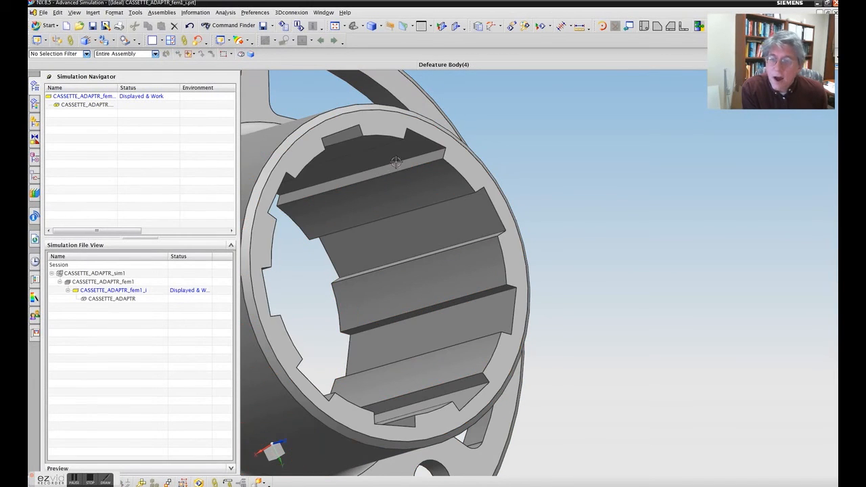
click(114, 41)
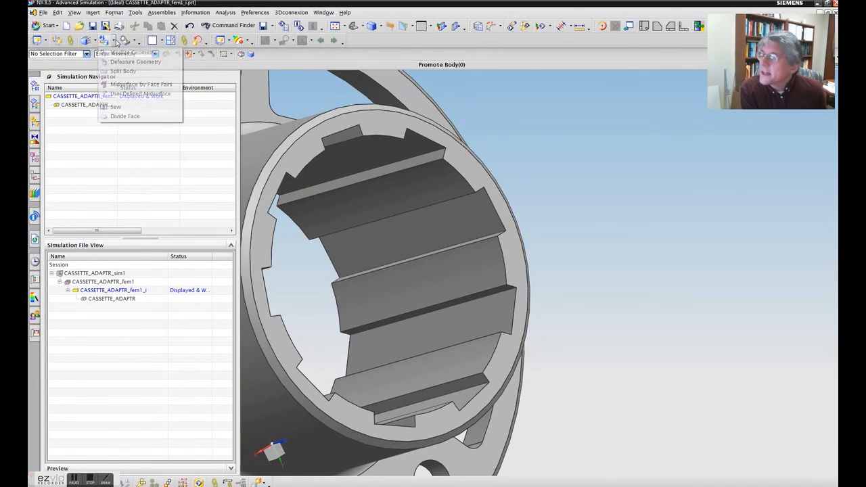
click(135, 117)
drag(300, 60, 143, 78)
middle_drag(288, 148, 338, 87)
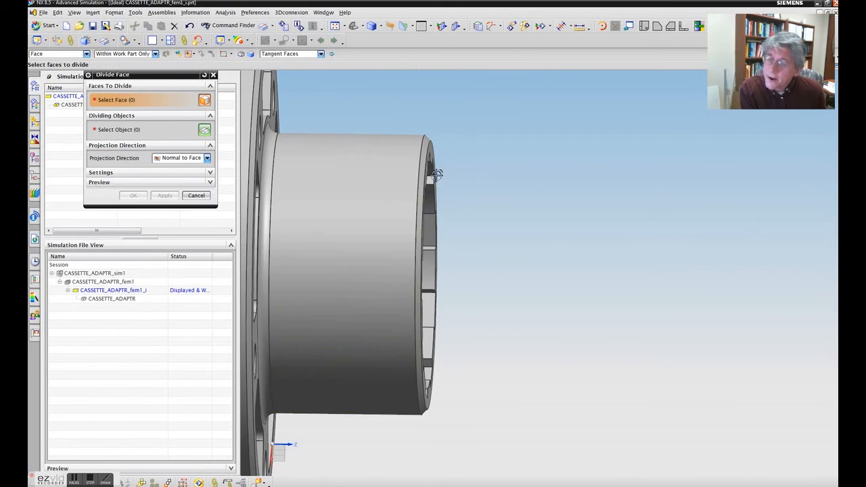
click(196, 195)
- Start a datum plane of type At Distance, referenced to the flat flange face on the long tube side
scroll(281, 181, down, 1)
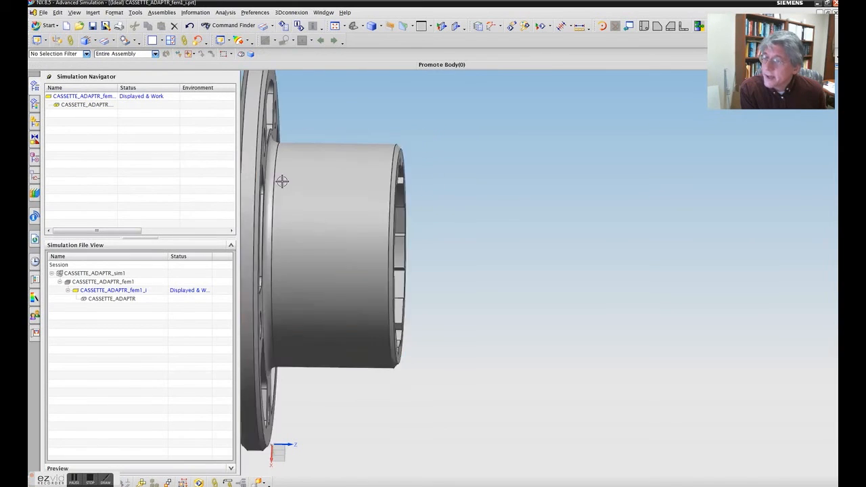
scroll(282, 181, down, 2)
click(92, 13)
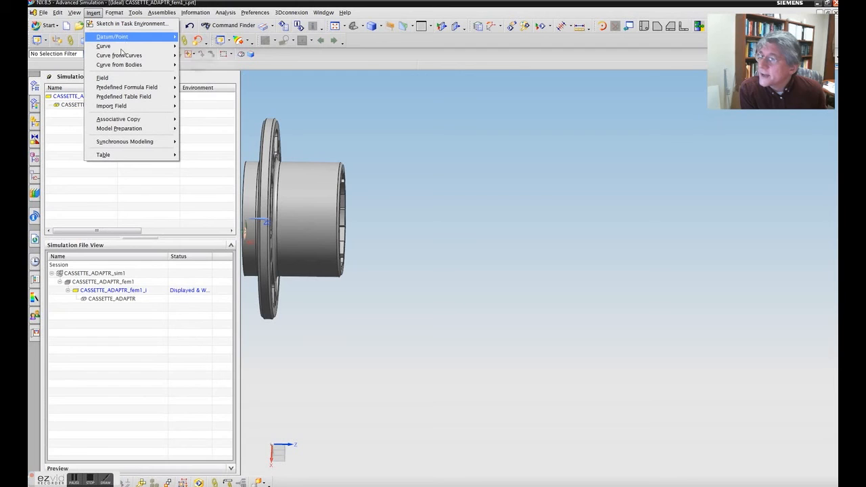
mouse_move(163, 37)
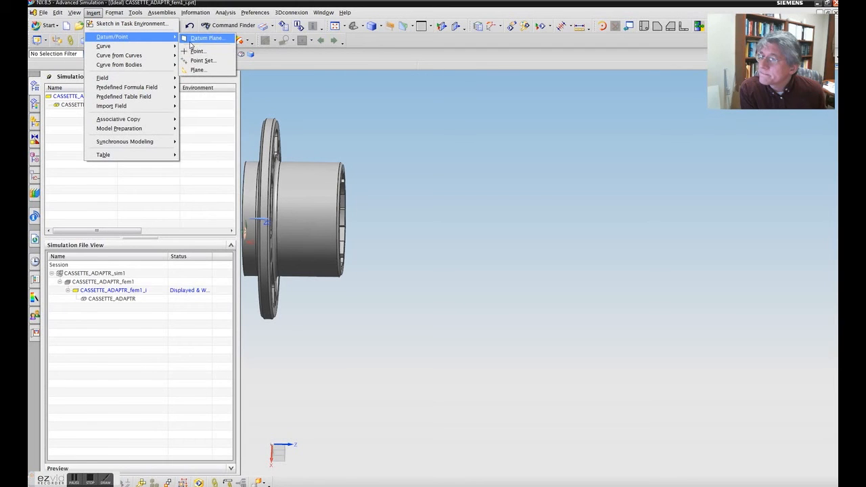
click(203, 38)
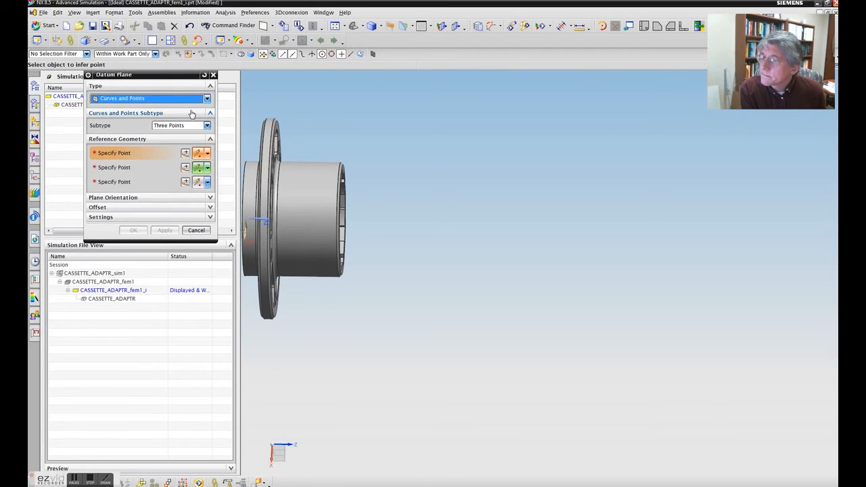
click(158, 101)
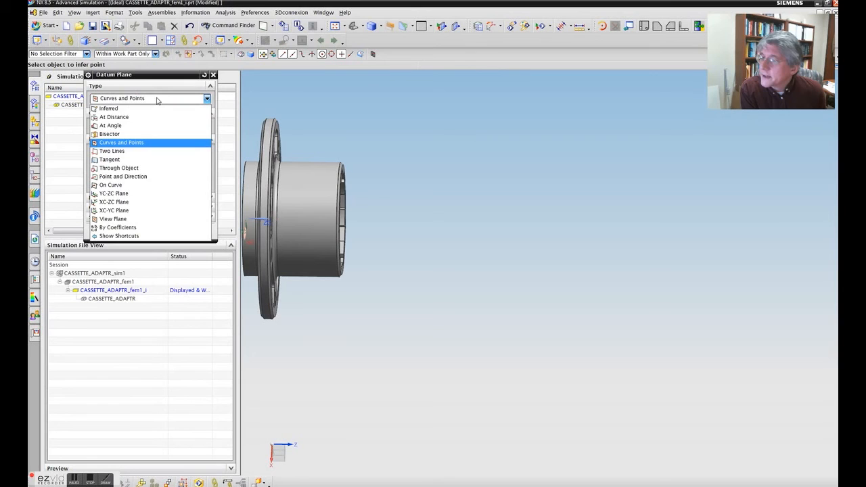
click(114, 118)
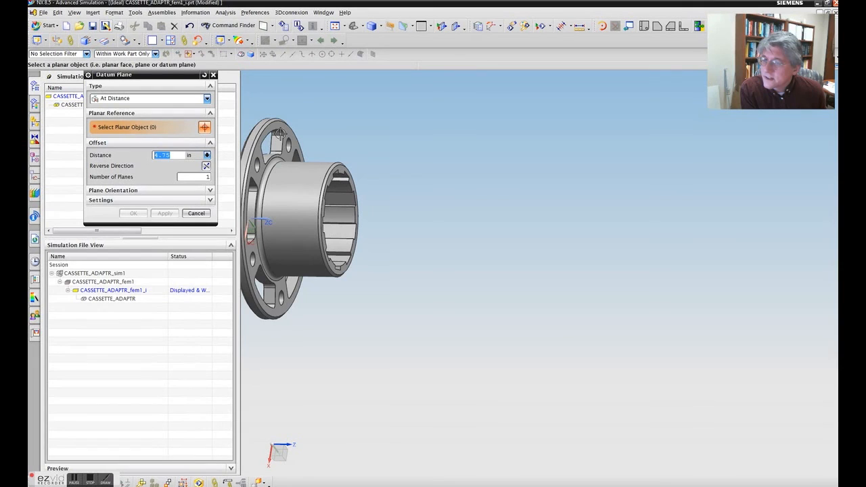
click(299, 135)
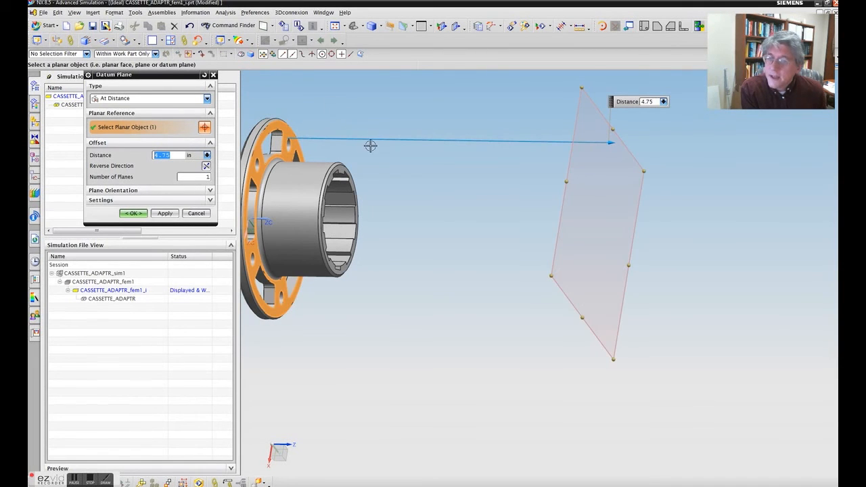
- Set the datum plane's offset distance from the flange face to 0.25 in and create the plane
drag(654, 103, 621, 105)
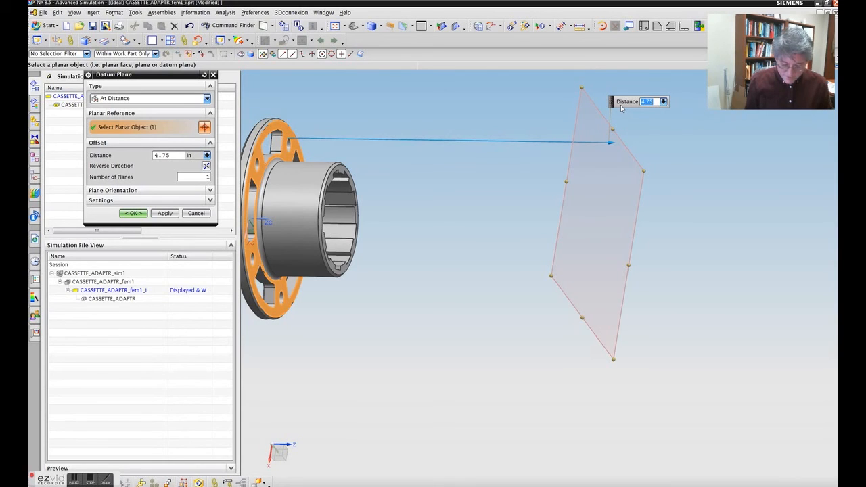
key(Return)
text(.5)
key(Return)
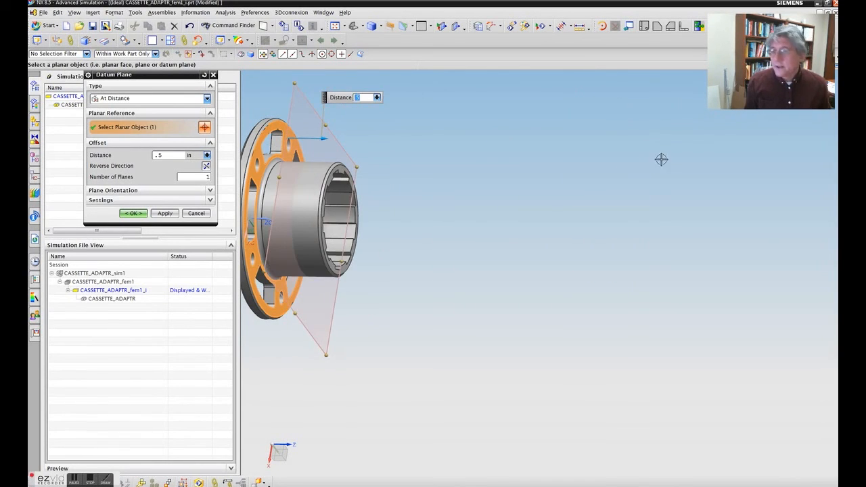
text(.25)
key(Return)
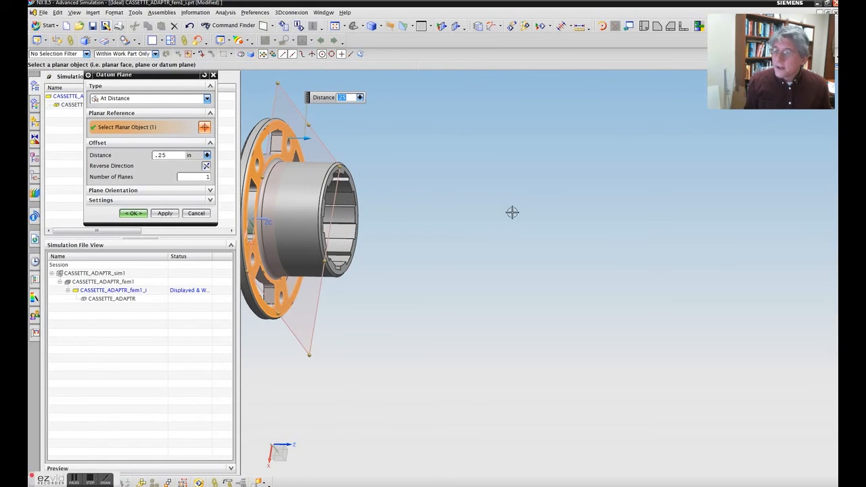
middle_drag(308, 198, 329, 207)
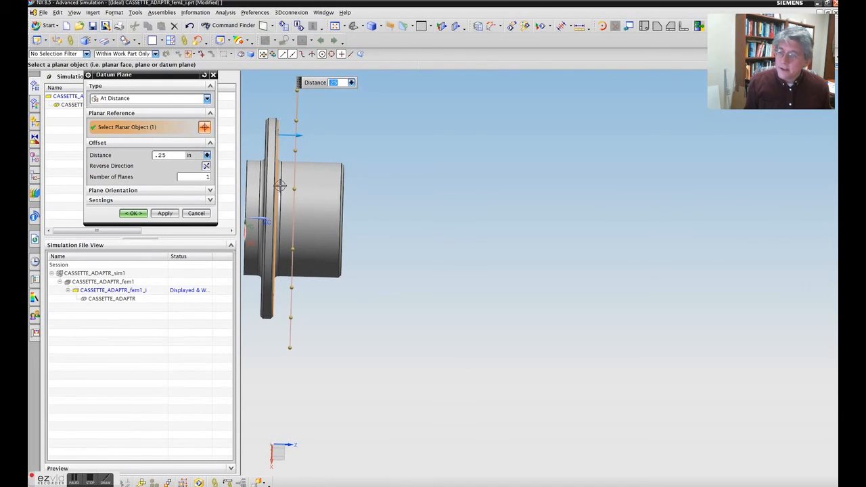
click(137, 214)
- Divide the narrow side face of one spline tooth inside the tube with Divide Face, using the offset datum plane, and check the split
middle_drag(354, 216, 349, 212)
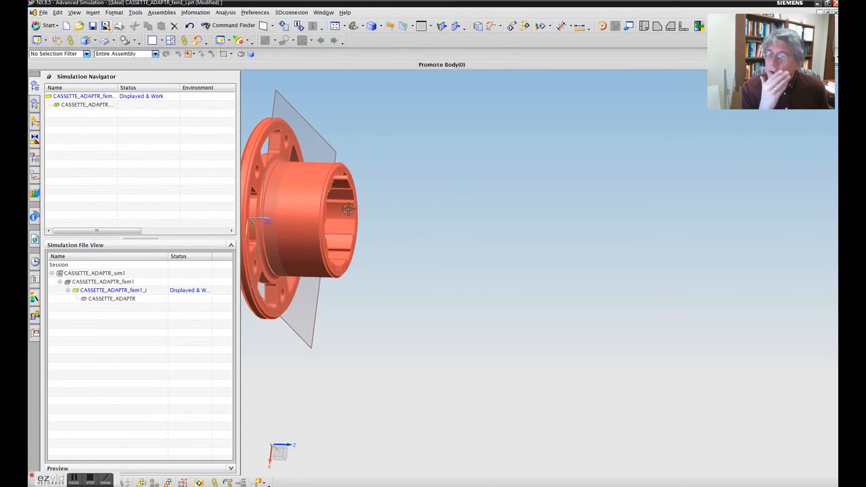
scroll(348, 209, up, 3)
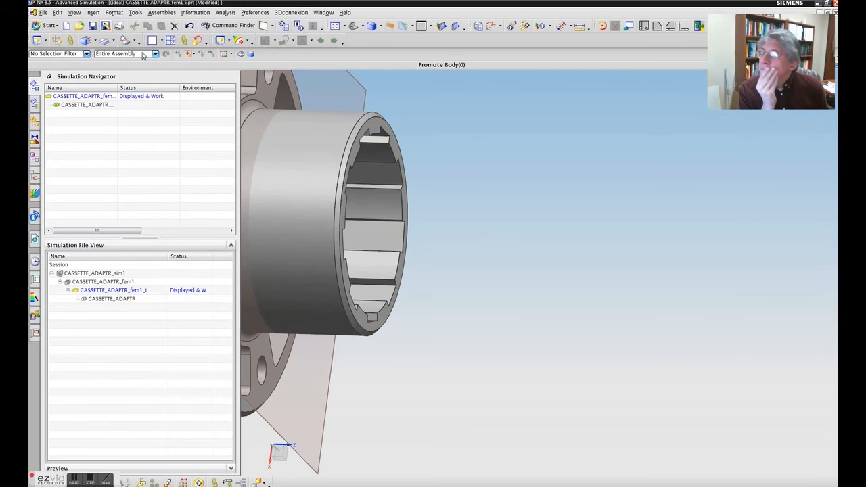
click(135, 43)
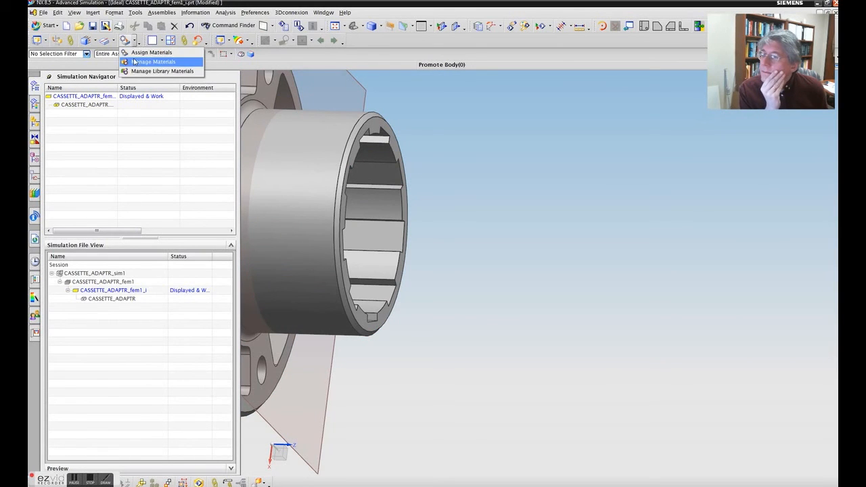
click(107, 42)
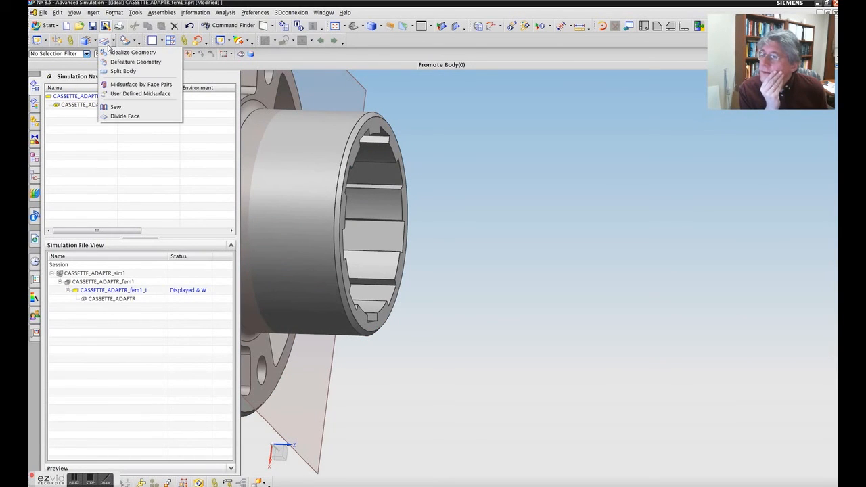
click(116, 118)
middle_drag(329, 149, 357, 174)
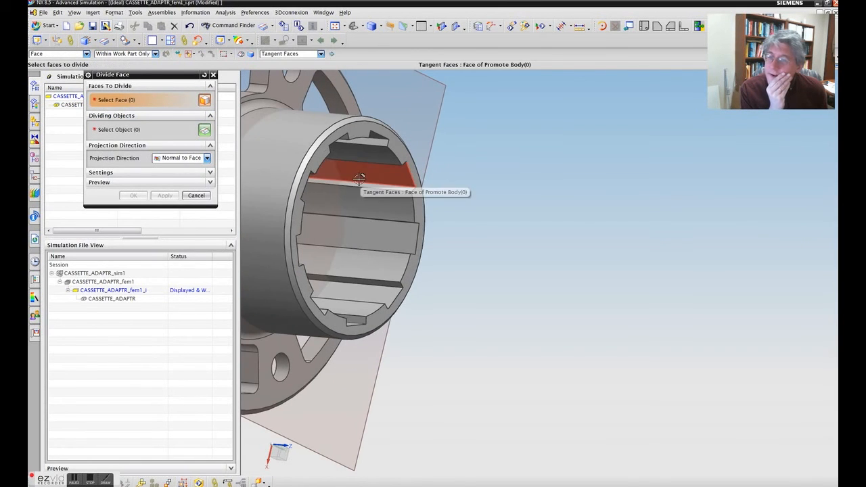
click(357, 178)
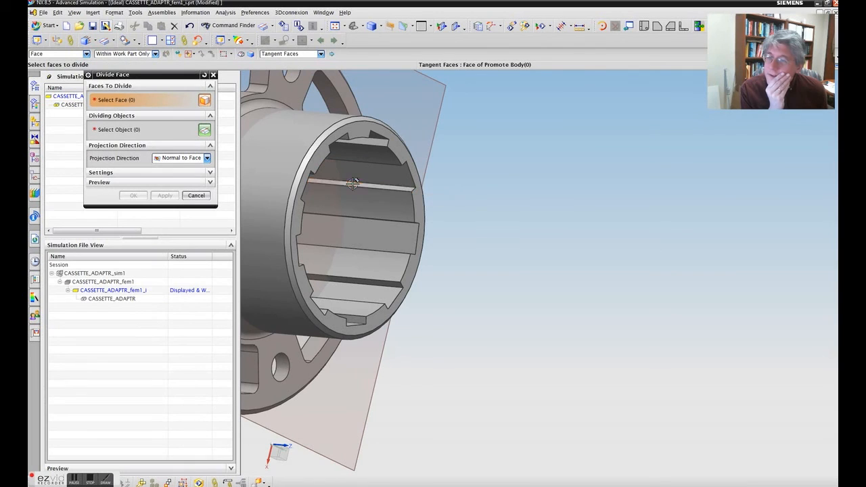
middle_click(258, 205)
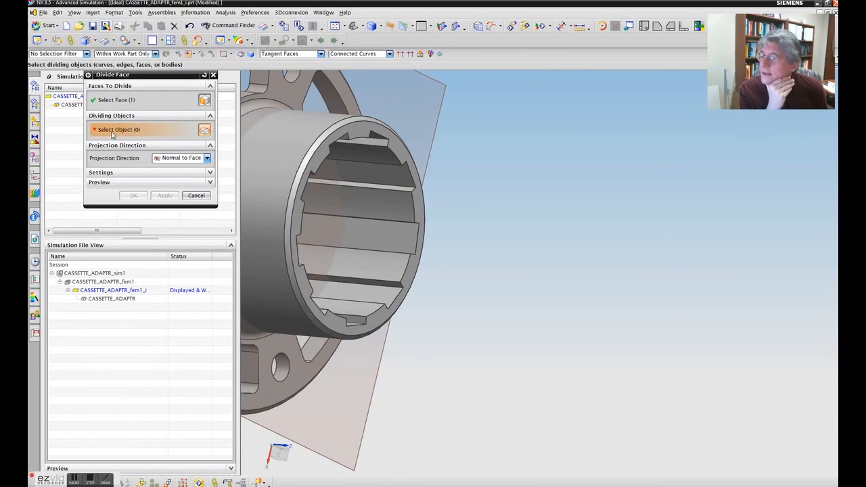
click(434, 123)
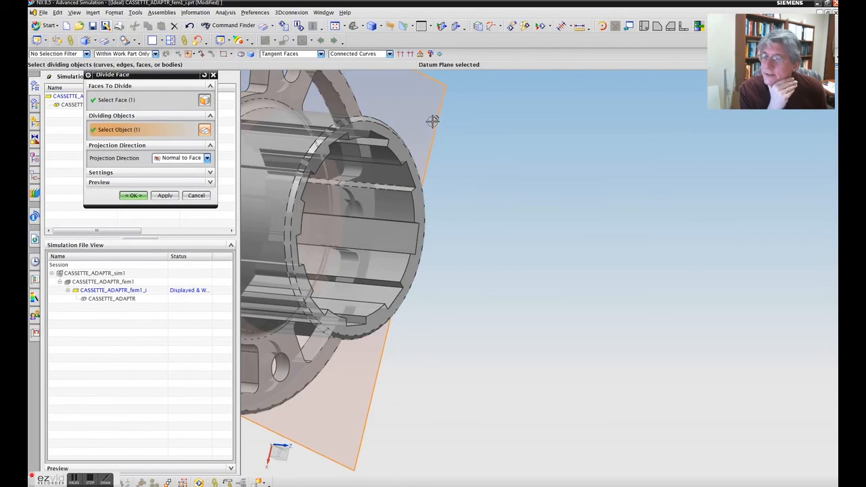
click(133, 196)
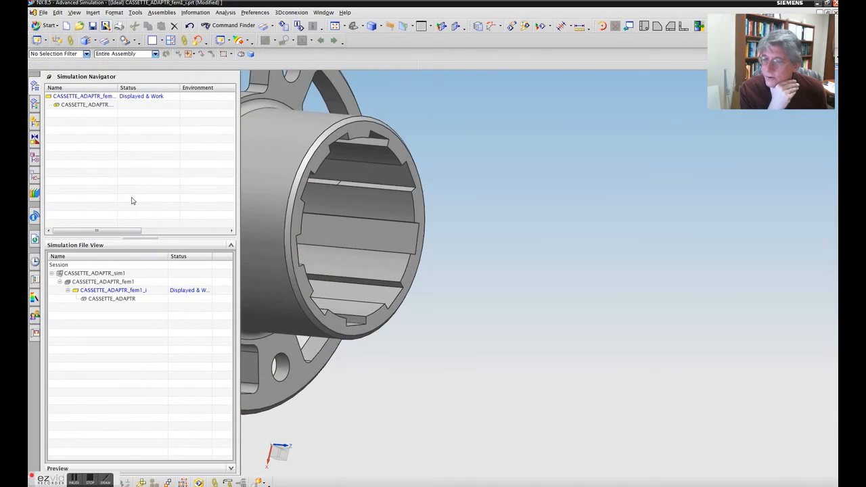
scroll(332, 193, down, 3)
scroll(333, 193, up, 6)
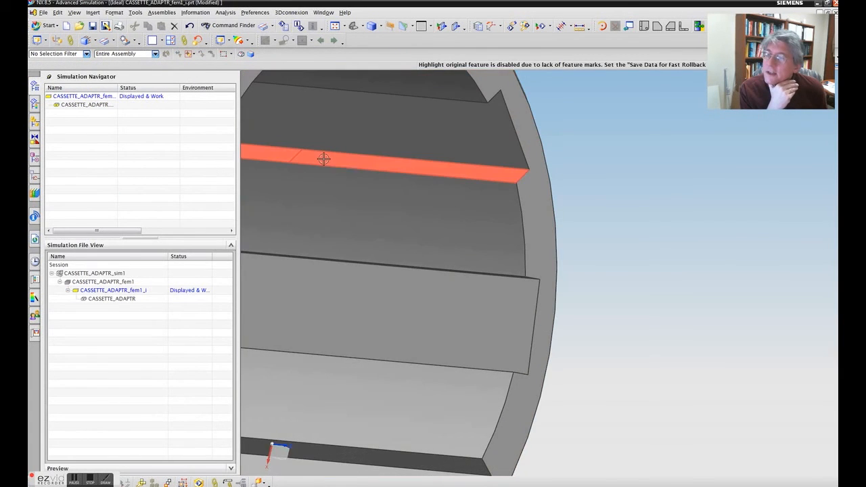
scroll(323, 159, down, 5)
middle_drag(263, 191, 238, 184)
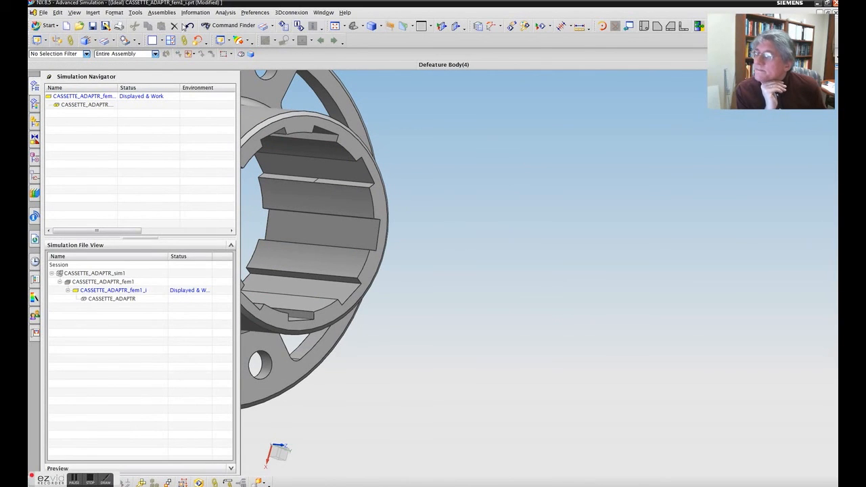
- Switch to the simulation file CASSETTE_ADAPTR_sim1.sim and examine the adapter's spline teeth and flange there
click(328, 13)
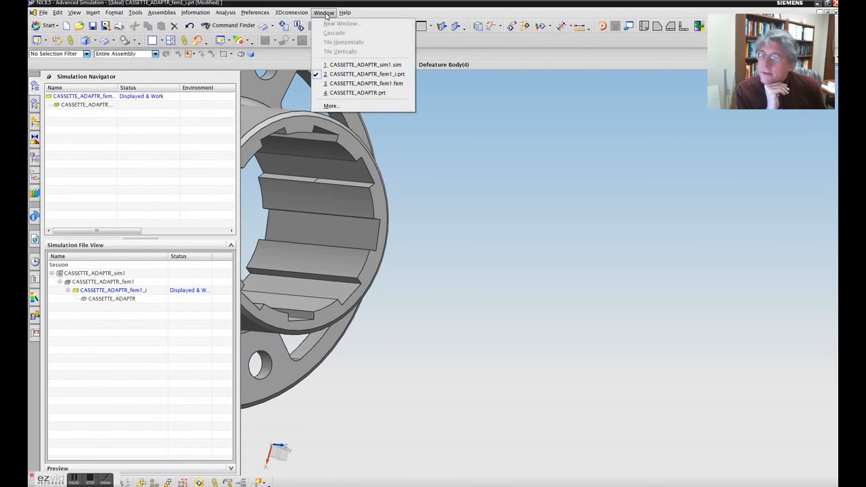
click(356, 65)
middle_drag(451, 194, 450, 283)
scroll(446, 279, up, 10)
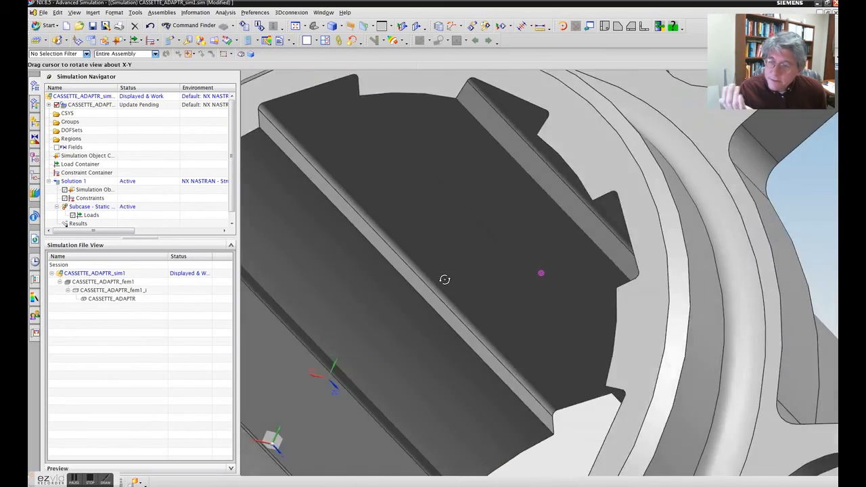
mouse_move(445, 280)
middle_down()
mouse_move(452, 290)
mouse_move(440, 295)
mouse_move(455, 302)
mouse_move(422, 294)
mouse_move(419, 314)
mouse_move(422, 279)
mouse_move(435, 265)
mouse_move(465, 295)
mouse_move(464, 310)
mouse_move(447, 321)
mouse_move(456, 255)
mouse_move(443, 265)
middle_up()
scroll(444, 296, down, 7)
middle_drag(436, 234, 427, 252)
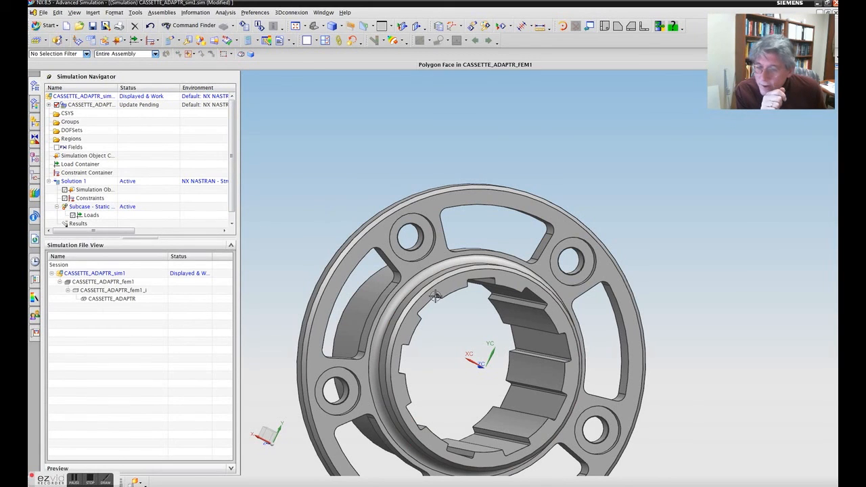
click(144, 106)
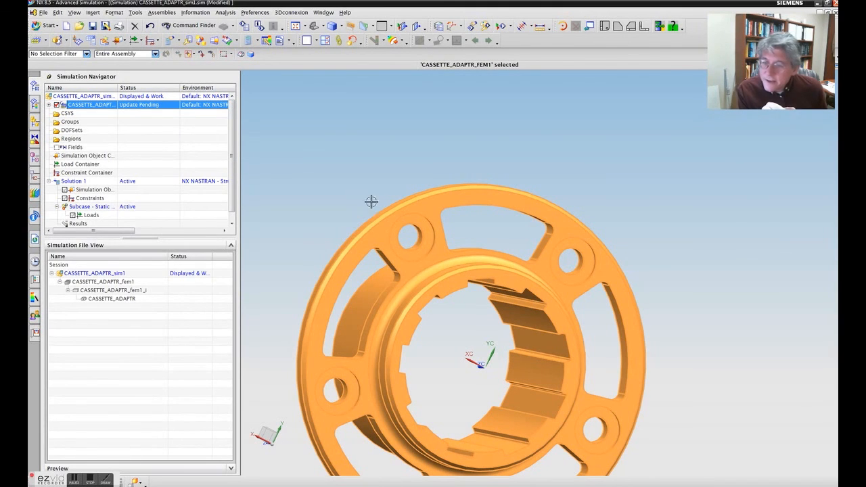
key(Escape)
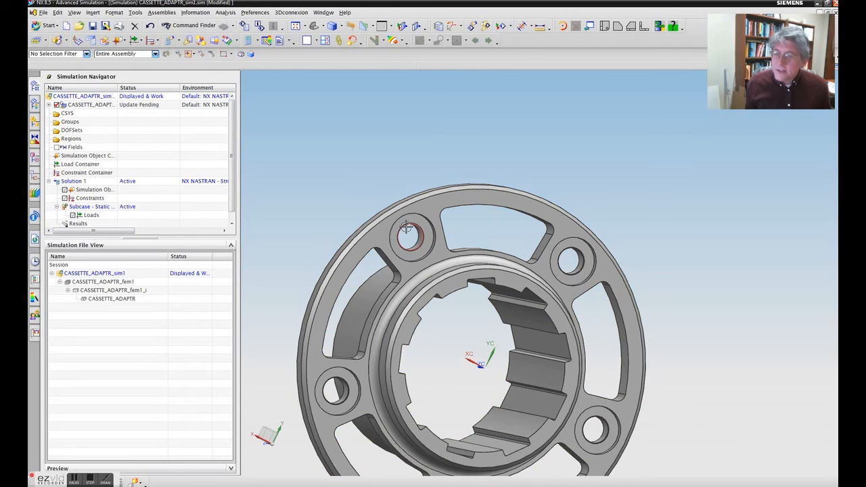
scroll(461, 253, up, 5)
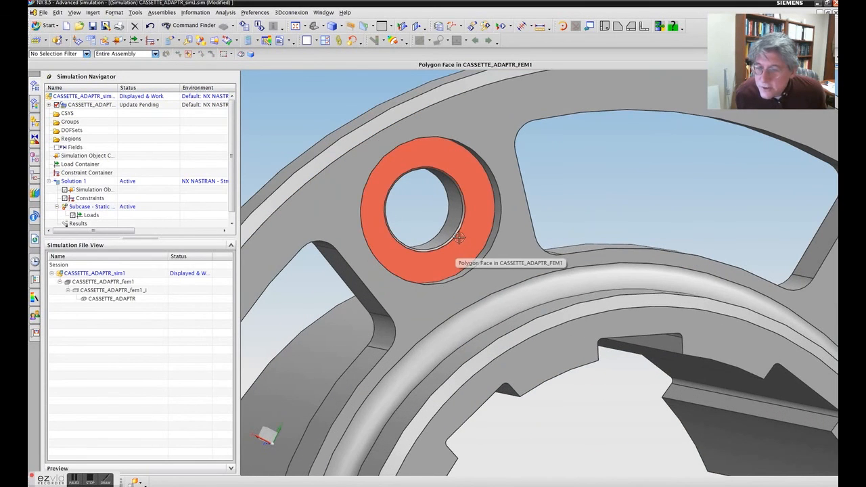
scroll(455, 237, down, 5)
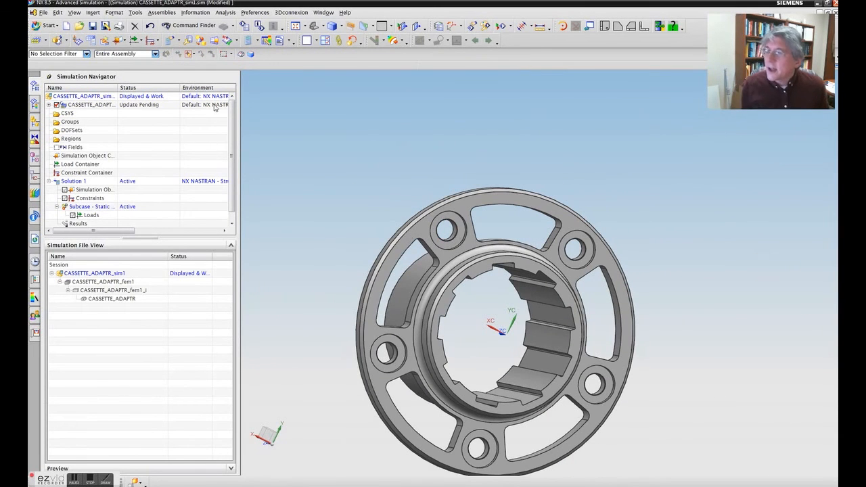
- Display the CASSETTE_ADAPTR_fem1 file to update its polygon geometry, dismiss the update log, and check the divided spline tooth face
click(133, 105)
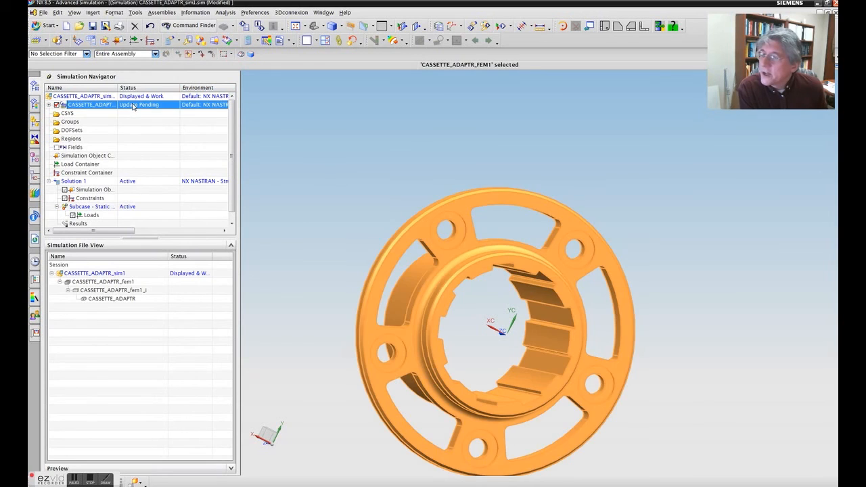
right_click(133, 105)
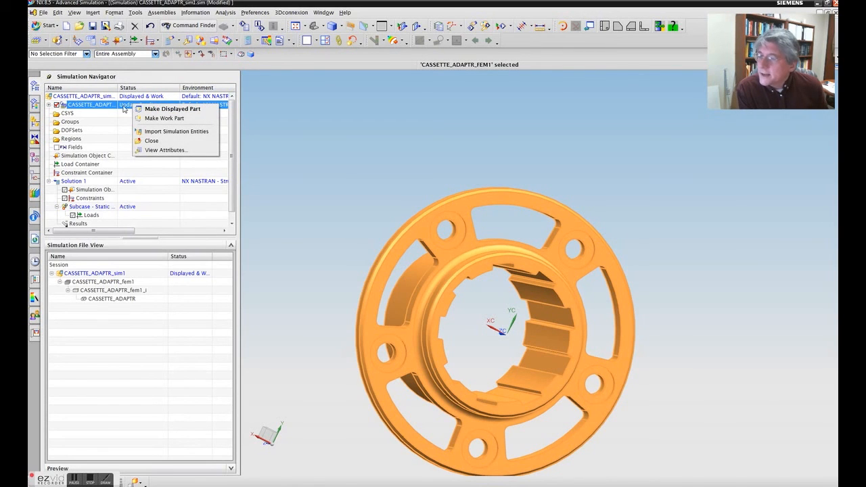
click(123, 115)
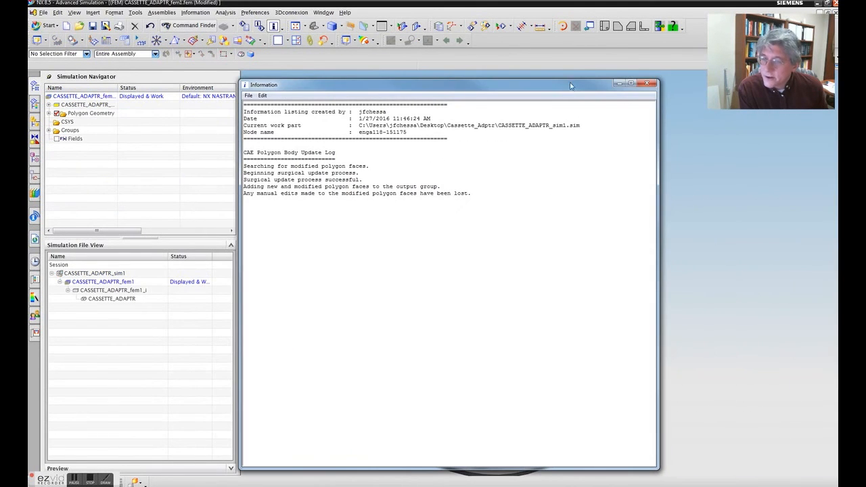
click(648, 83)
scroll(438, 294, down, 4)
scroll(439, 293, up, 5)
scroll(439, 294, up, 2)
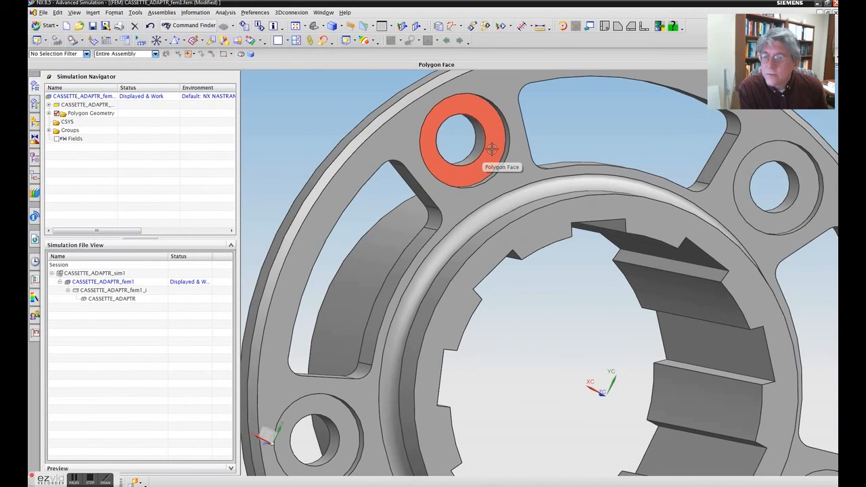
middle_drag(571, 265, 528, 314)
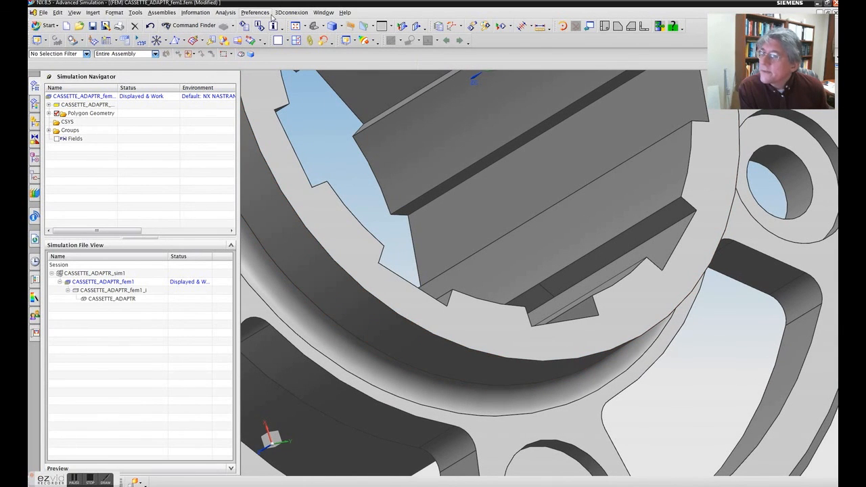
- Switch back to the simulation file CASSETTE_ADAPTR_sim1.sim
click(318, 14)
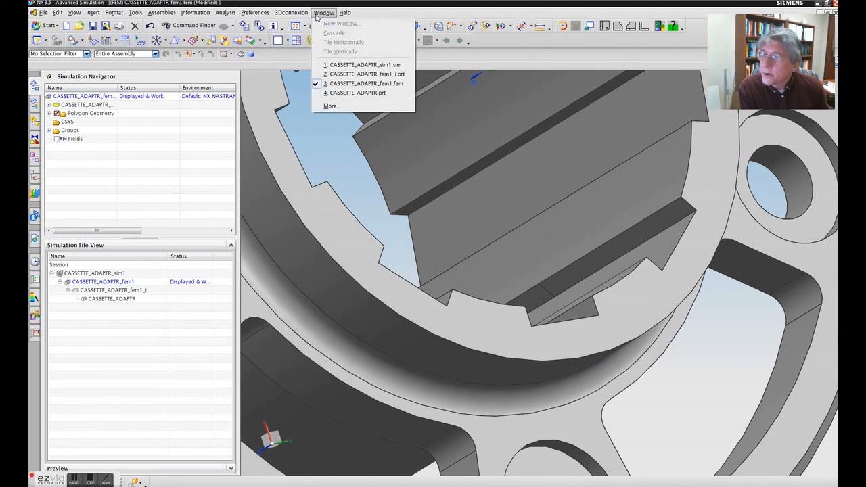
click(341, 62)
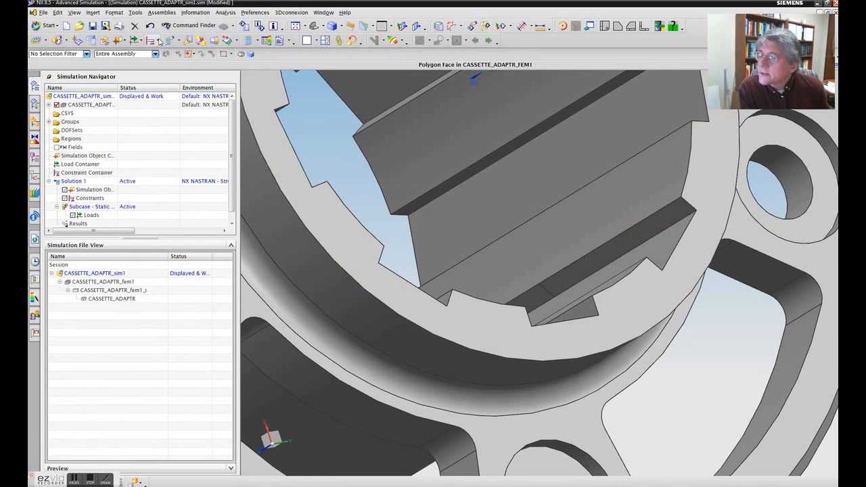
click(160, 42)
click(178, 72)
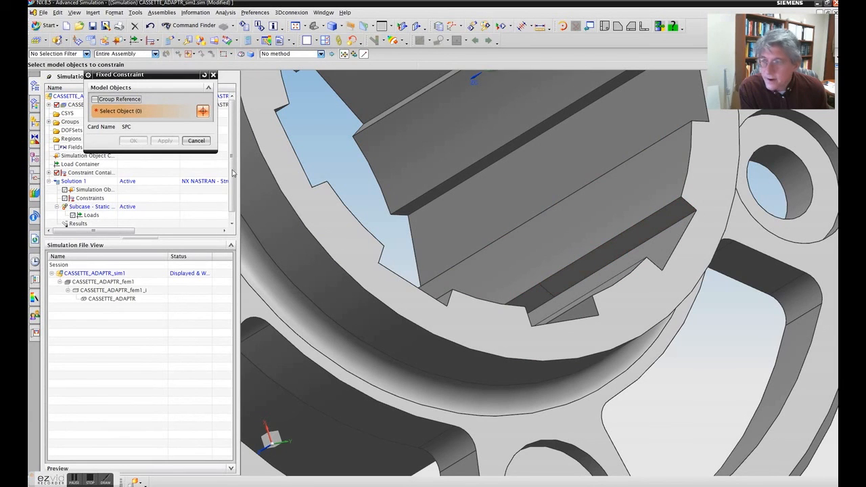
click(196, 140)
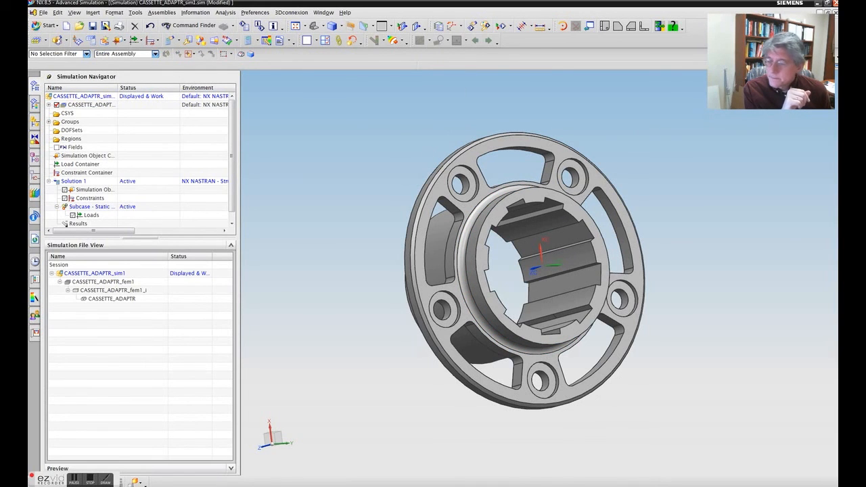
click(95, 479)
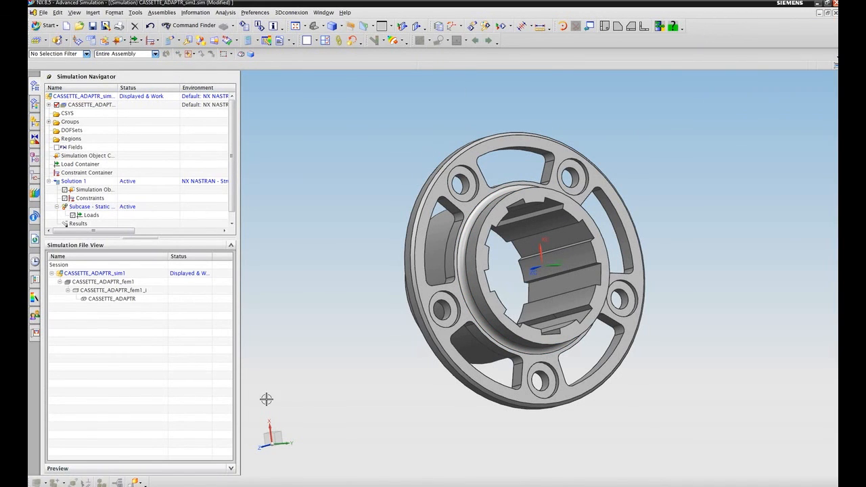